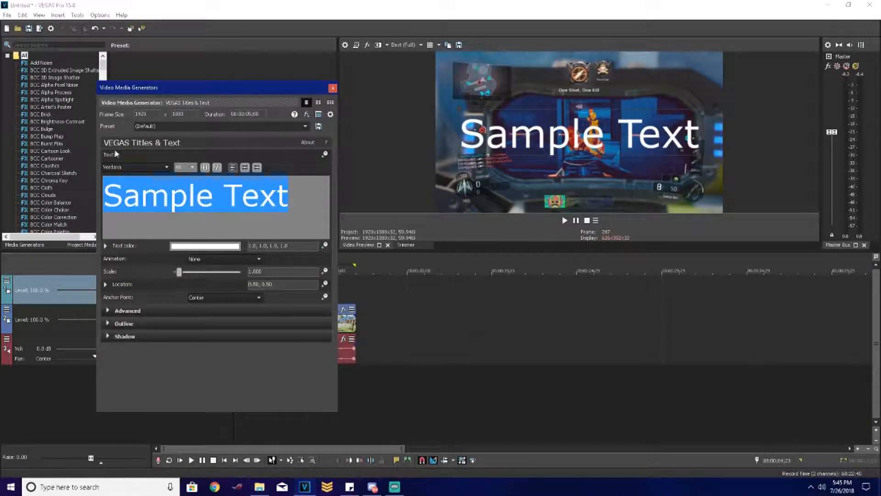
Step: Set the title's font to Single Sleeve and clear its sample text
left_click(134, 167)
scroll(143, 261, "up", 10)
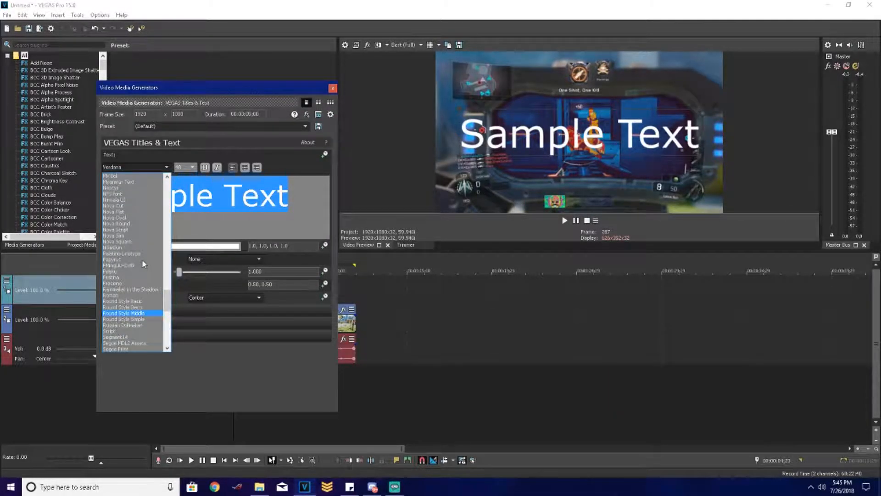
scroll(128, 230, "down", 5)
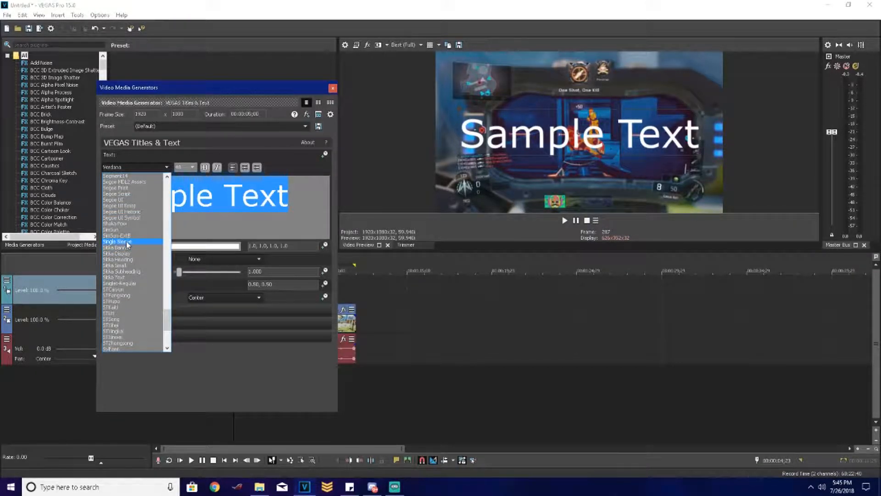
left_click(126, 241)
left_click(245, 194)
key("ctrl+a")
key("Delete")
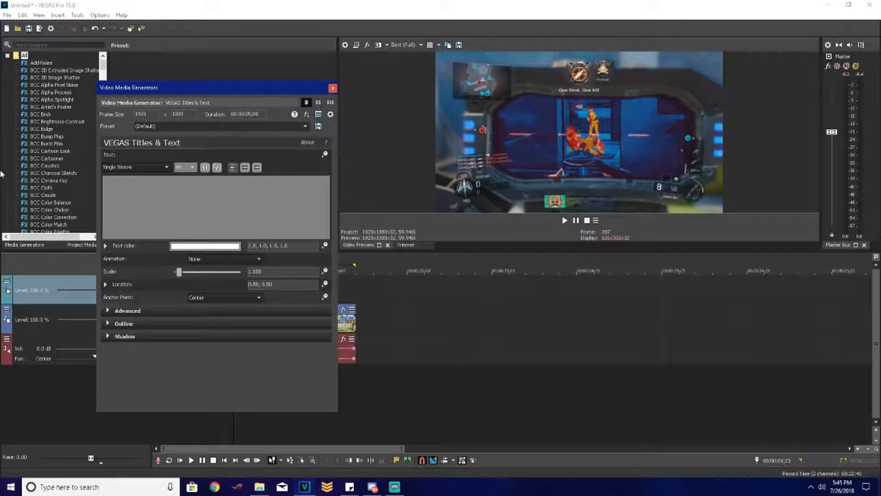
type("F")
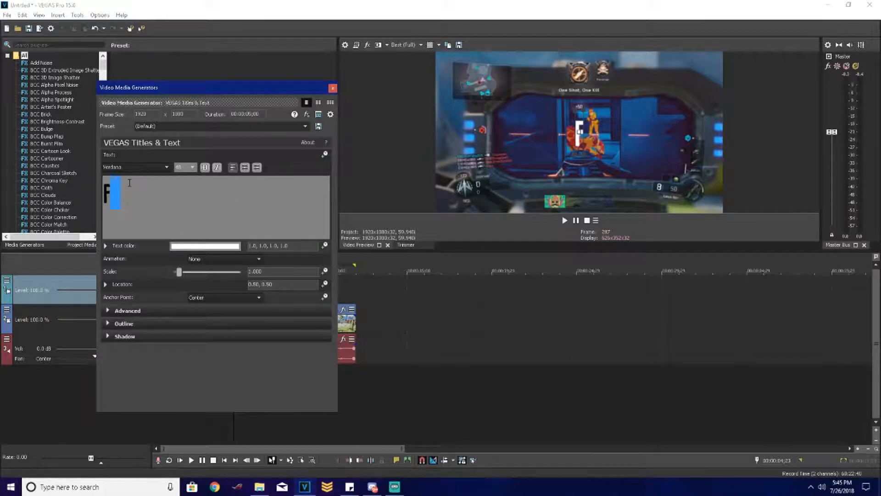
type("F")
key("BackSpace")
type("I")
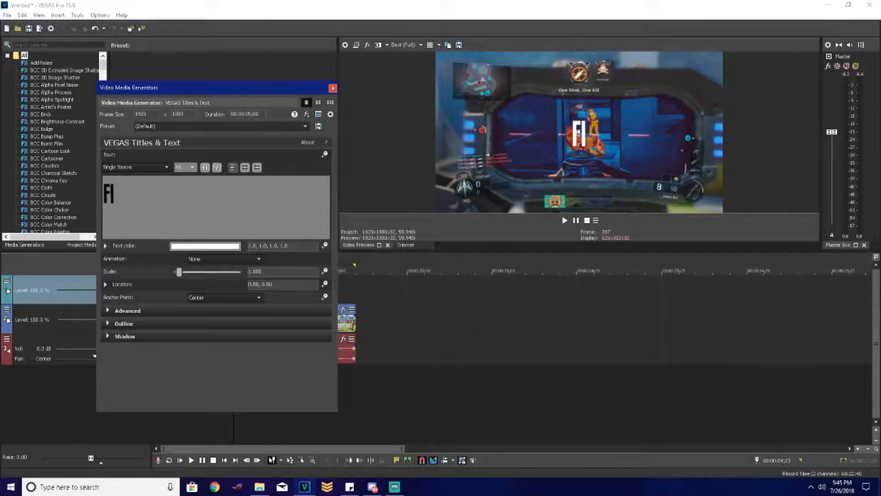
key("BackSpace")
key("BackSpace")
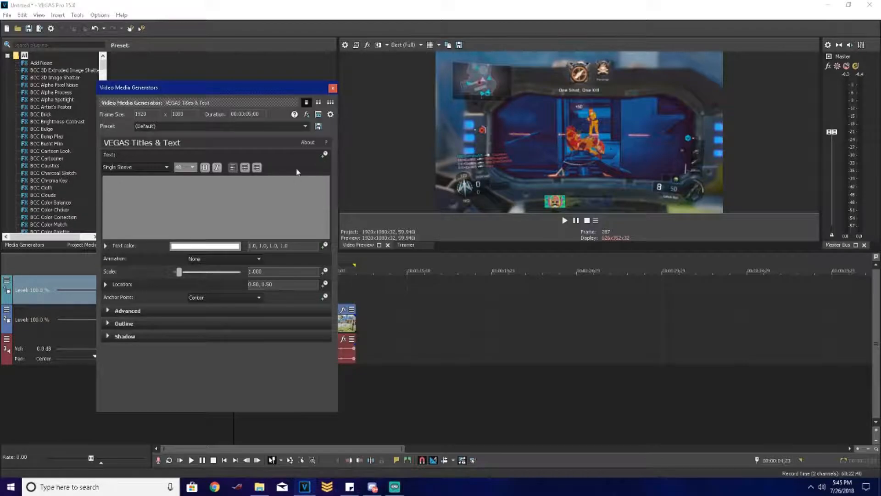
Step: Close the title settings, play the gameplay clip briefly, and place the playhead at 00:00:05;04 within the title clip
left_click(333, 89)
key("space")
scroll(271, 297, "up", 4)
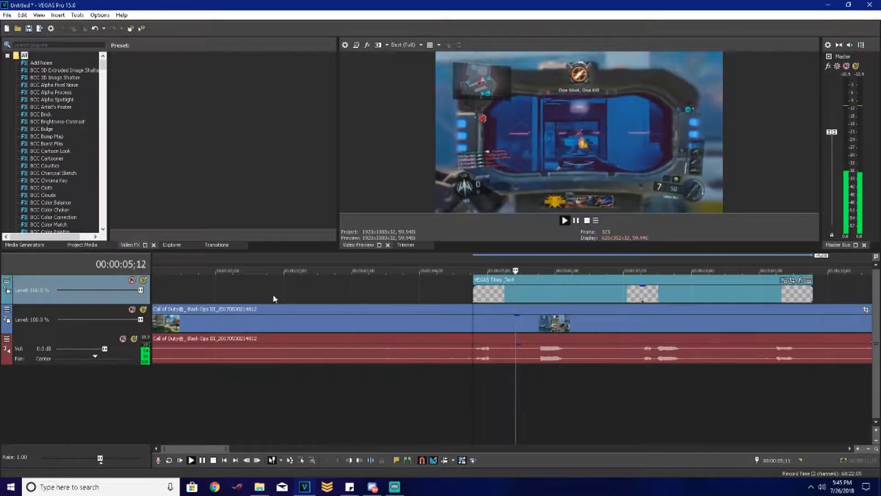
key("space")
left_click(497, 294)
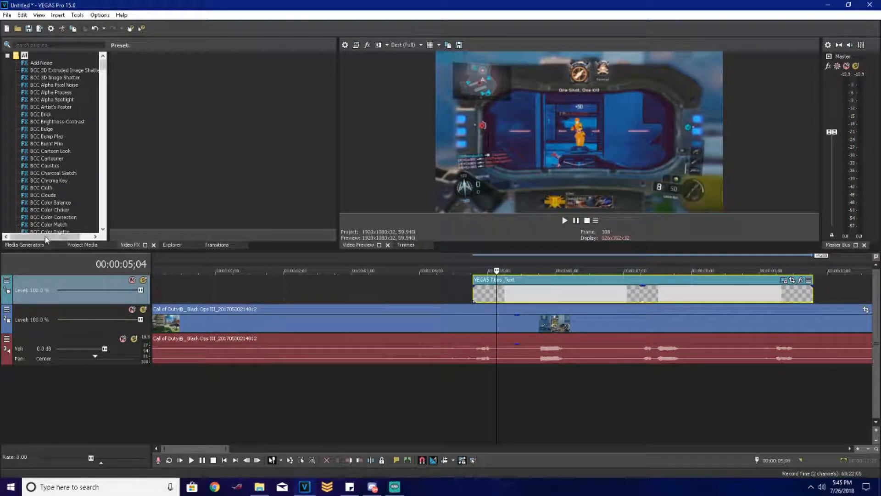
Step: Add a (Legacy) Text clip with the Default Text preset to the title track, following the existing title
left_click(25, 245)
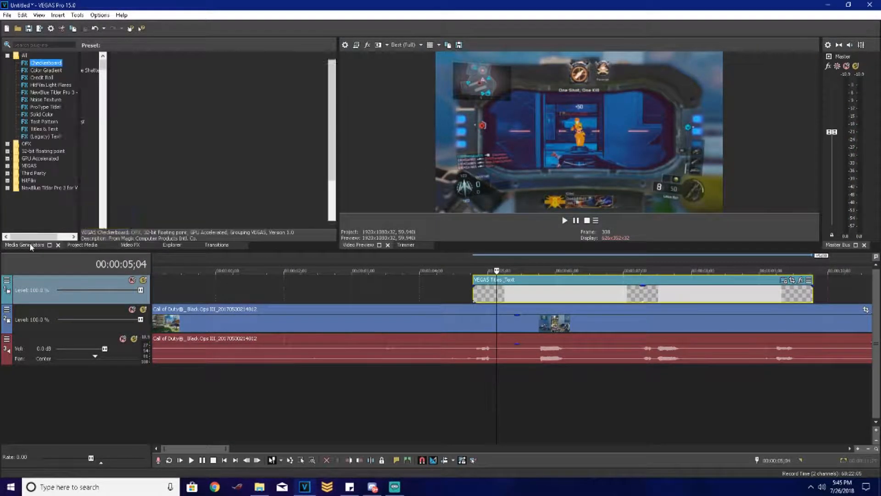
left_click(49, 136)
left_click_drag(117, 62, 299, 292)
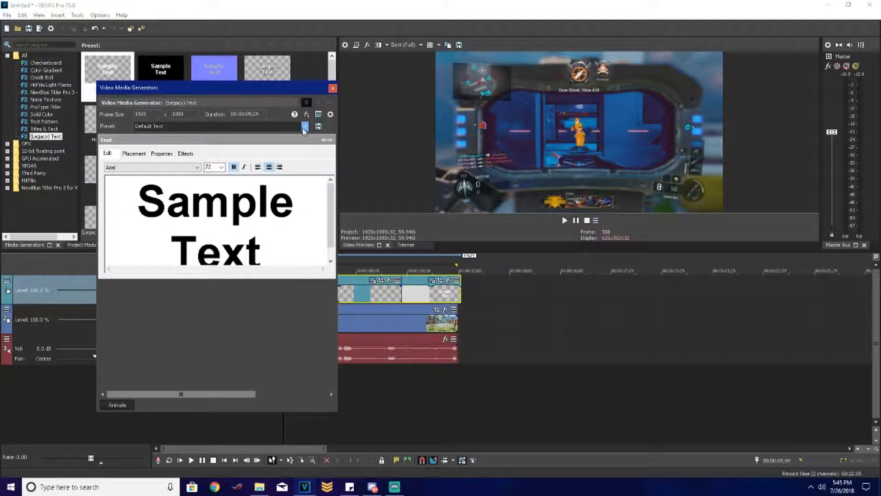
Step: Apply the SubtitlesUpdated preset to the added text clip and clear its wording
left_click(212, 127)
left_click(193, 207)
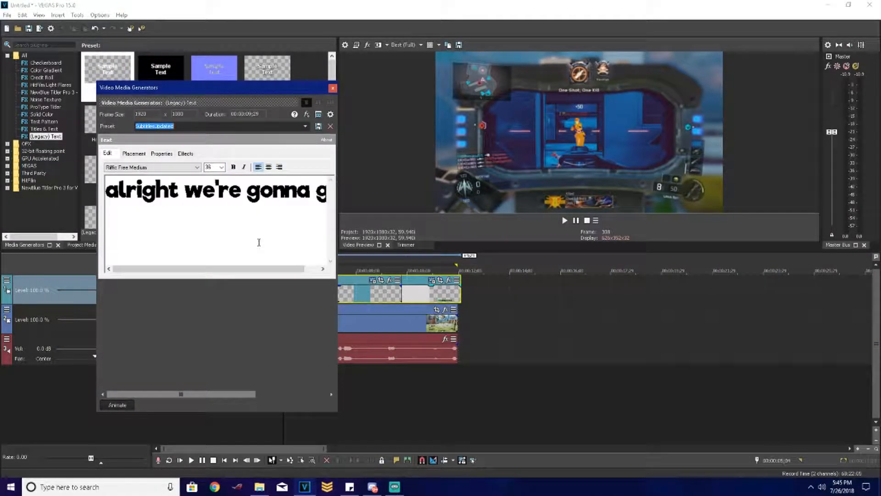
left_click(120, 198)
key("ctrl+a")
key("Delete")
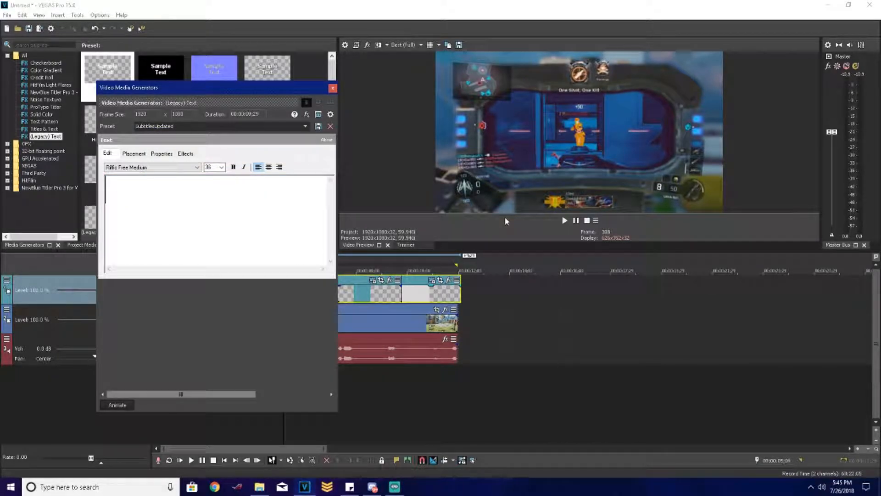
Step: Delete both the legacy text clip and the VEGAS Titles & Text clip from the title track
left_click(379, 294)
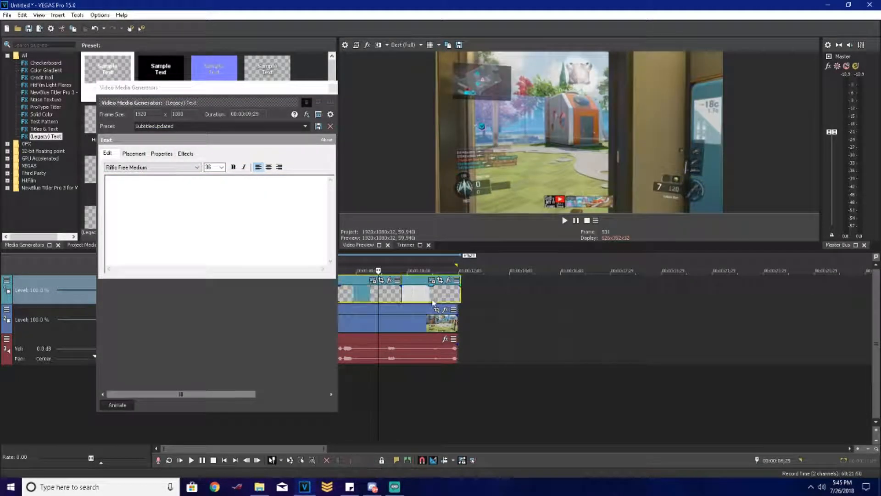
left_click(432, 301)
key("Delete")
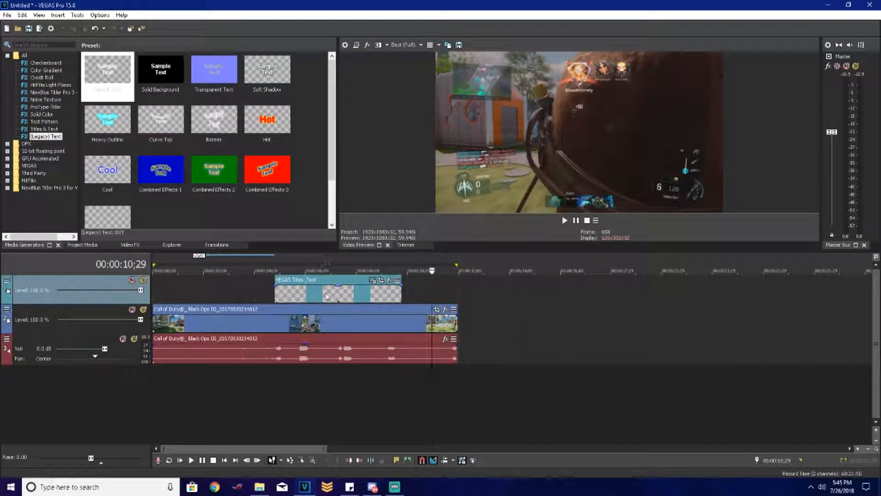
left_click(320, 292)
key("Delete")
Step: Place a new default (Legacy) Text clip on the empty title track above the gameplay and load the SubtitlesUpdated preset
left_click_drag(78, 101, 246, 289)
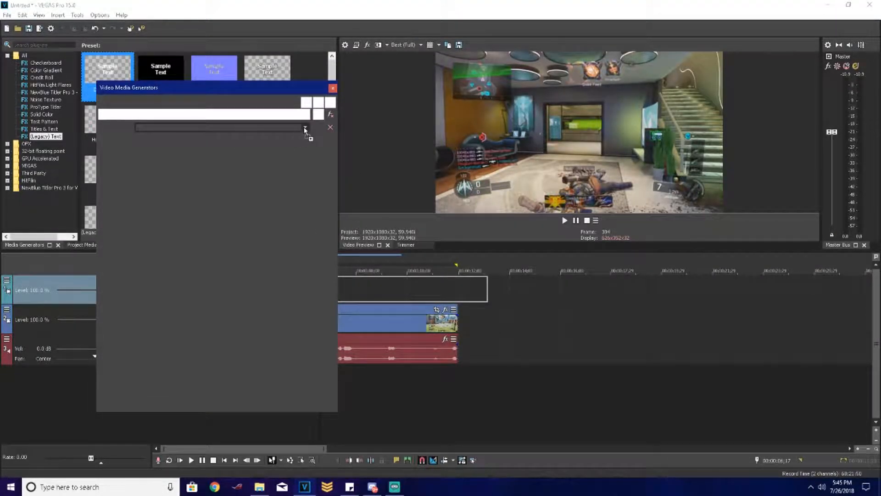
left_click(306, 127)
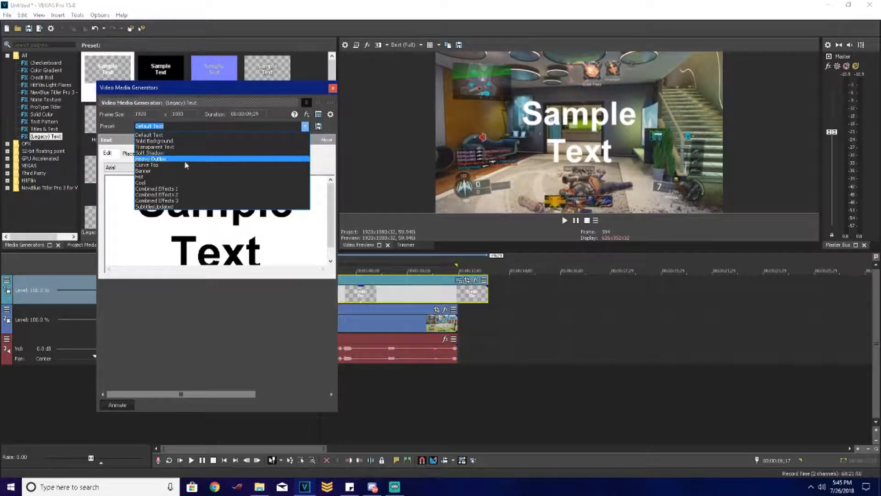
left_click(179, 204)
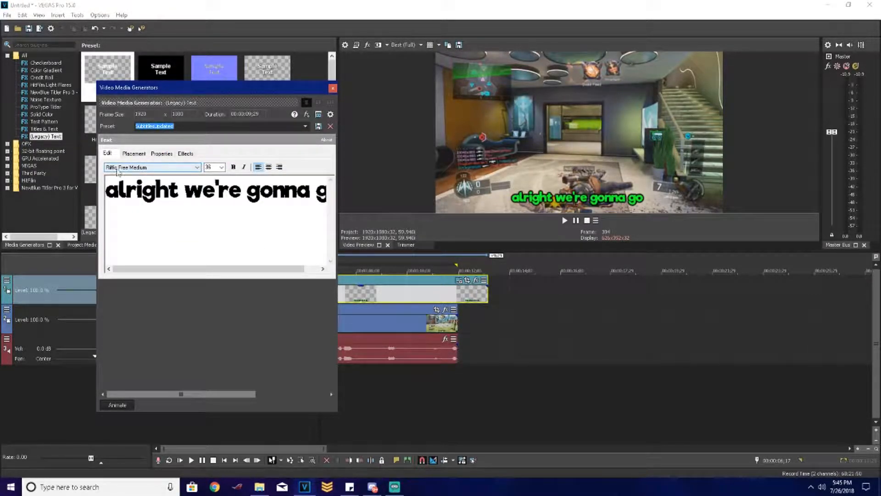
left_click_drag(205, 88, 113, 45)
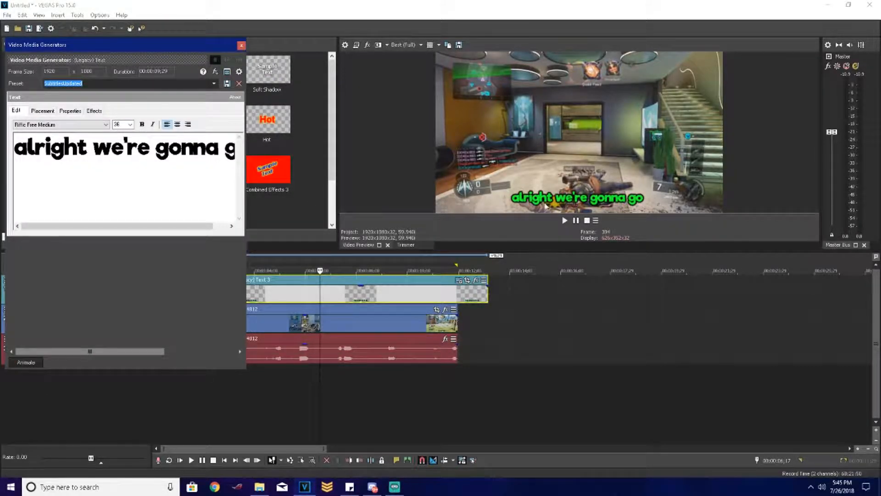
Step: Place the playhead at 00:00:04;24 within the subtitle clip
left_click(347, 295)
scroll(401, 309, "down", 3)
scroll(367, 316, "up", 5)
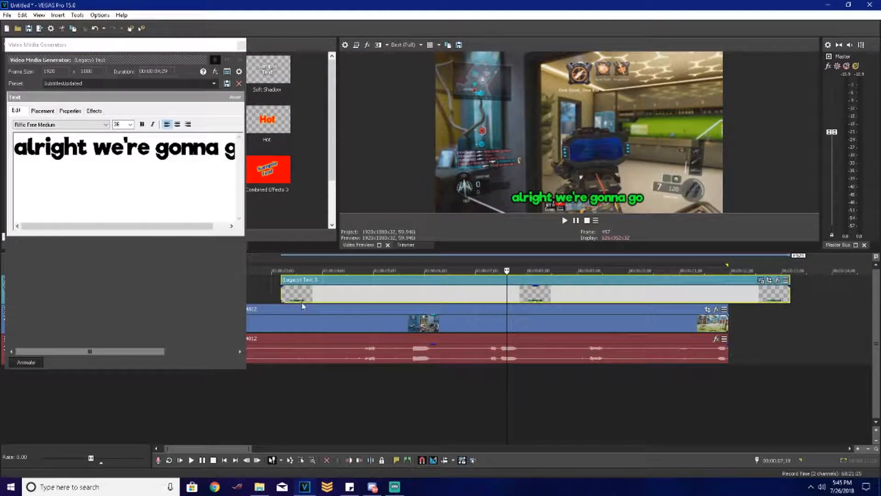
left_click(291, 298)
left_click(352, 306)
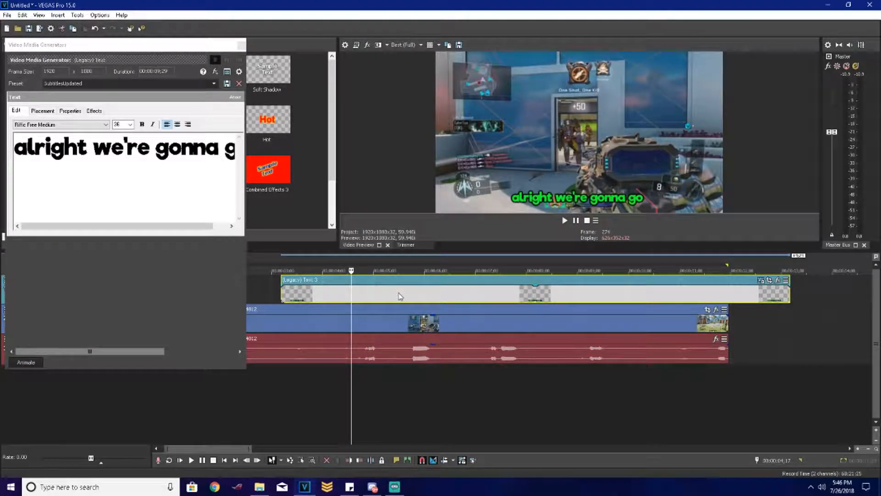
left_click(363, 298)
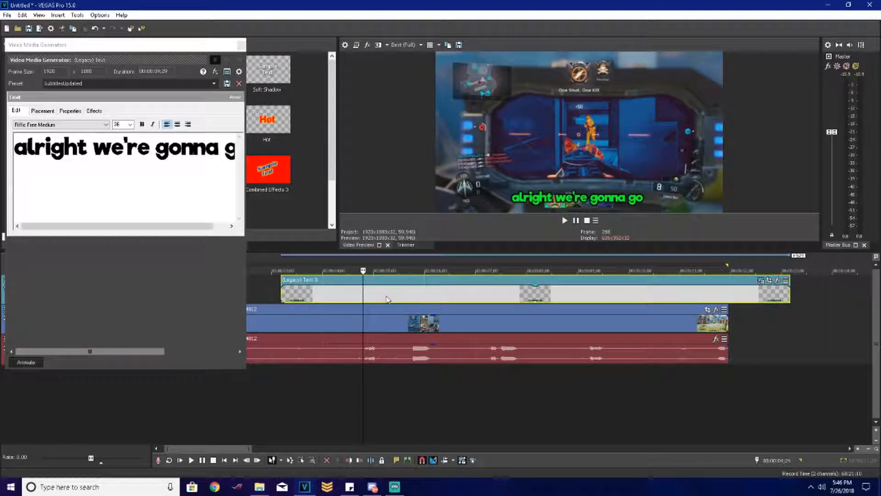
Step: Examine the subtitle's placement options, color properties, and outline and shadow effects, toggling the shadow on and off
left_click(17, 139)
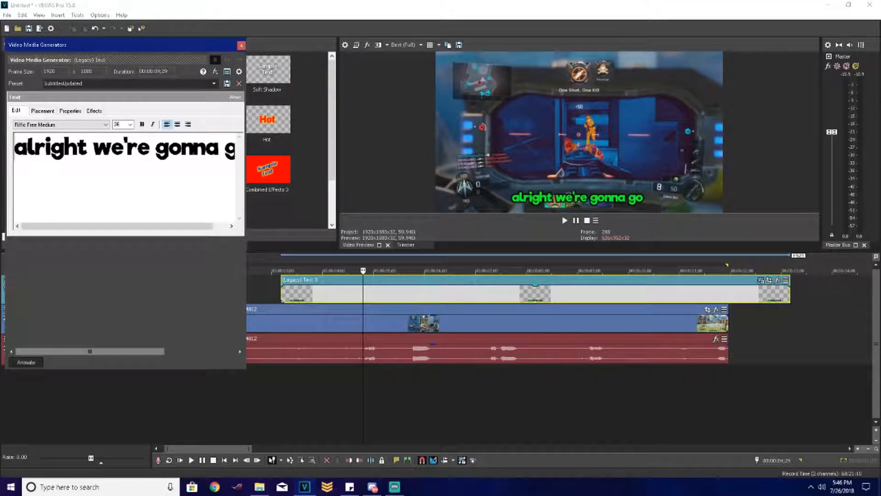
left_click(42, 111)
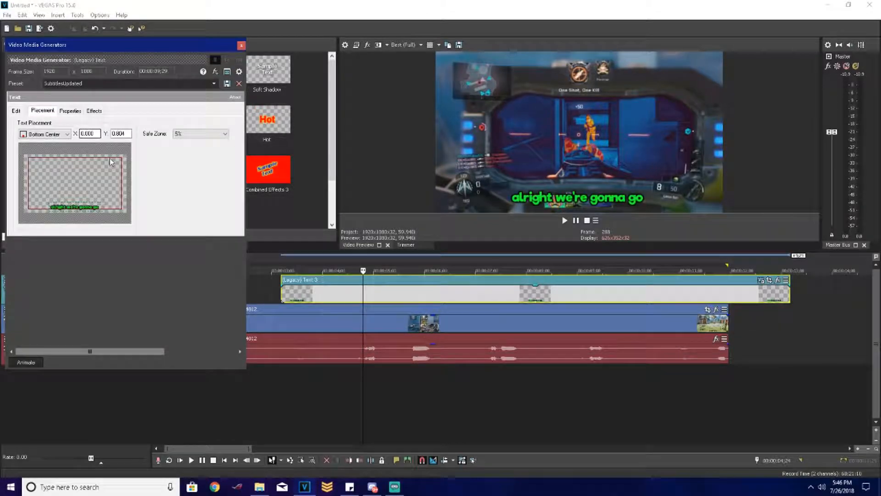
left_click(46, 134)
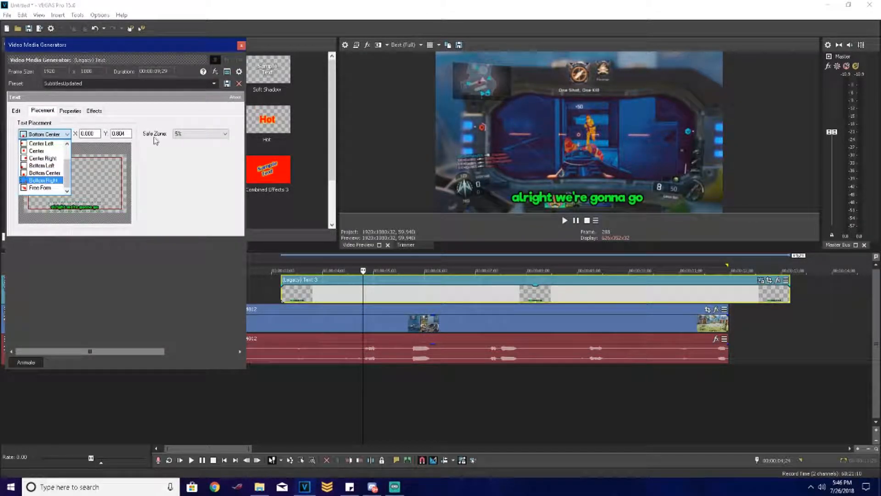
left_click(171, 173)
left_click(71, 111)
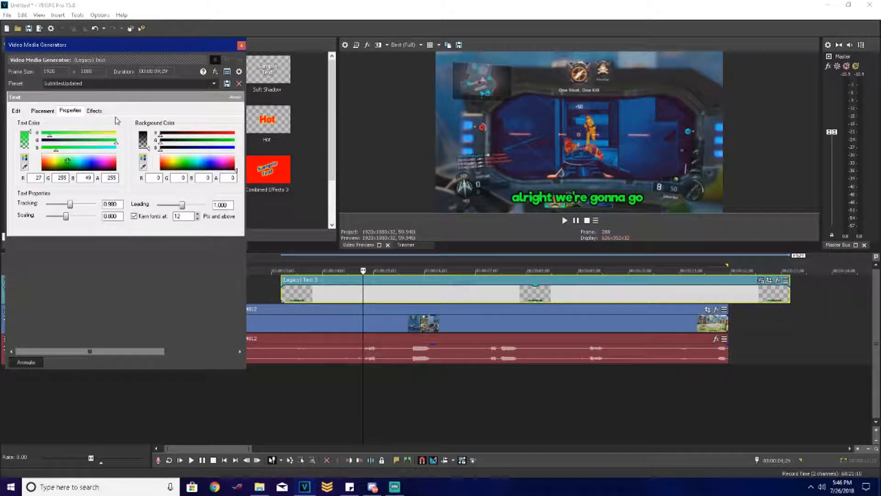
left_click(94, 111)
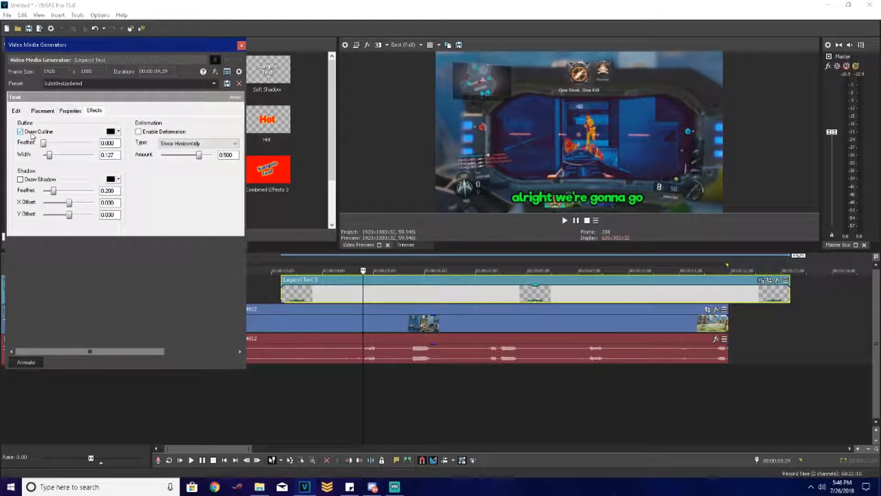
left_click(20, 179)
left_click(20, 180)
Step: Adjust the tracking of the subtitle text
left_click(70, 111)
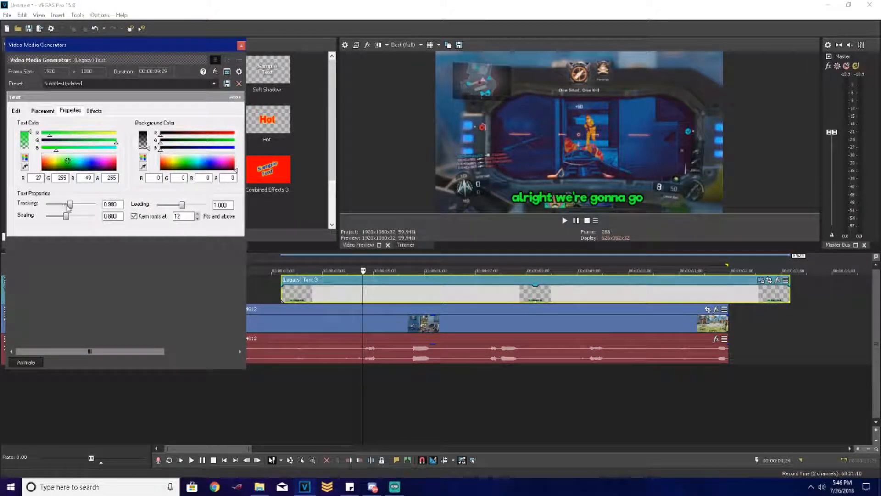
mouse_move(71, 205)
left_mouse_down()
mouse_move(125, 210)
mouse_move(48, 205)
mouse_move(70, 207)
left_mouse_up()
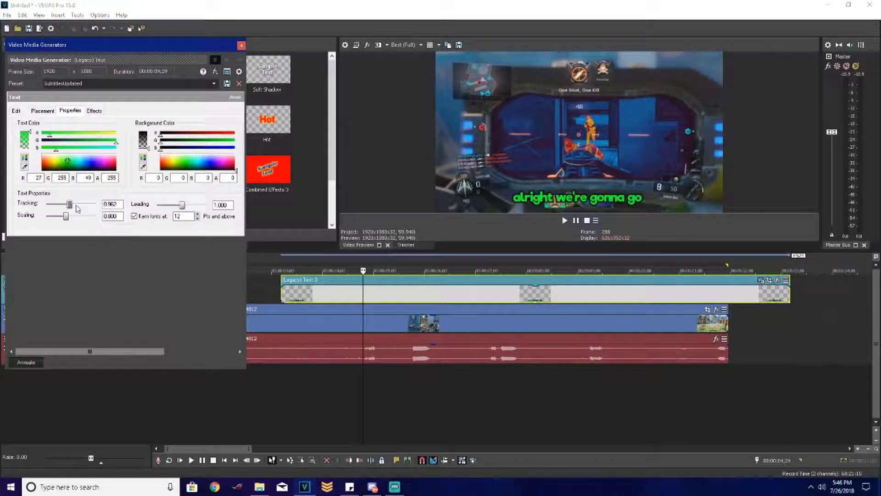
double_click(109, 204)
key("Return")
Step: Clear the wording "alright we're gonna go" from the subtitle clip
left_click(16, 111)
left_click_drag(16, 148, 355, 162)
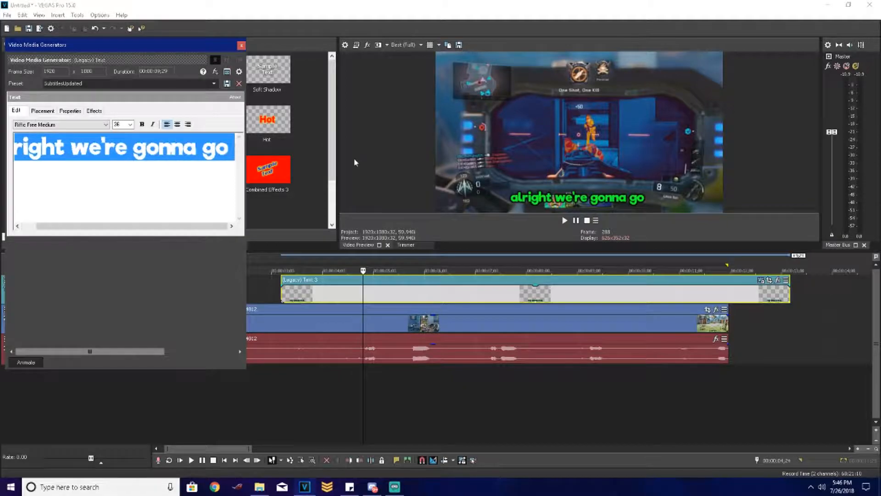
key("BackSpace")
type("W")
key("BackSpace")
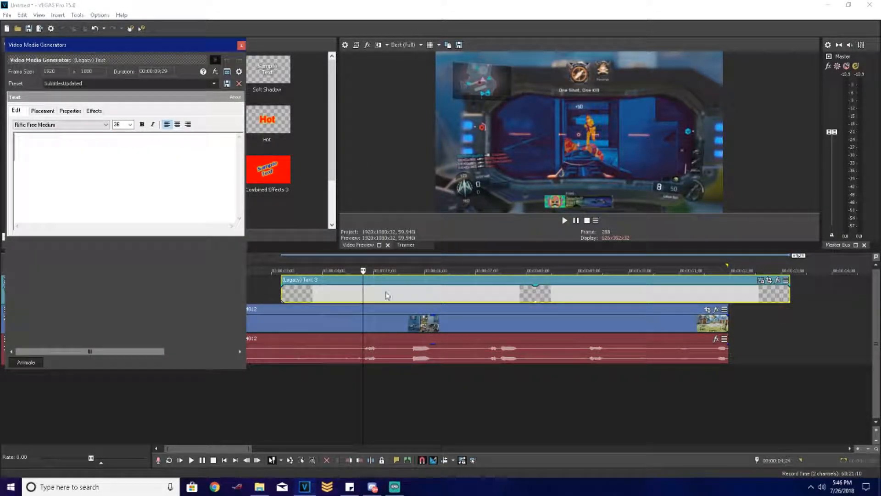
Step: Trim the start of the subtitle clip to 00:00:04;25, where the sound begins in the audio waveform
left_click(368, 346)
scroll(368, 346, "up", 4)
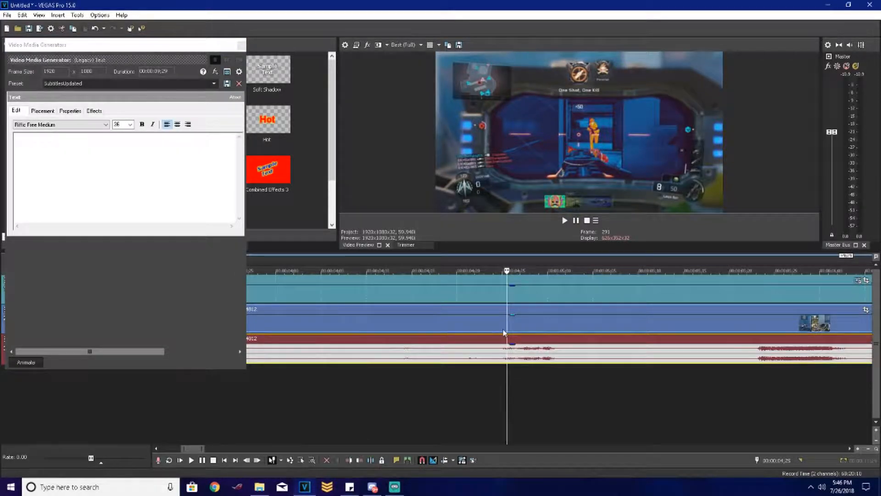
scroll(532, 345, "up", 5)
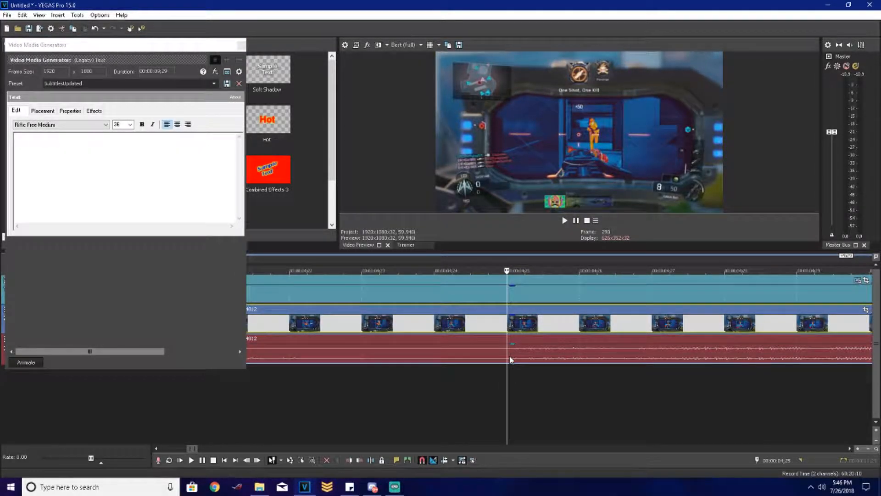
scroll(512, 359, "down", 5)
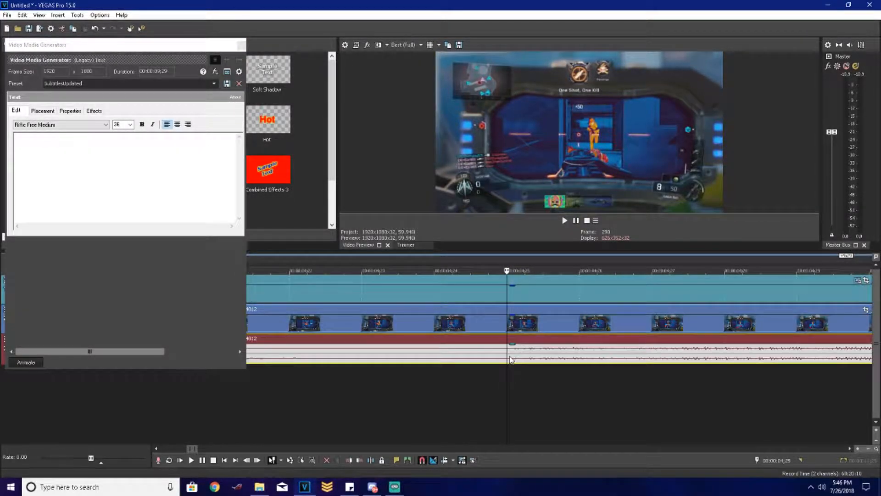
left_click(522, 297)
scroll(532, 298, "down", 6)
scroll(547, 303, "up", 8)
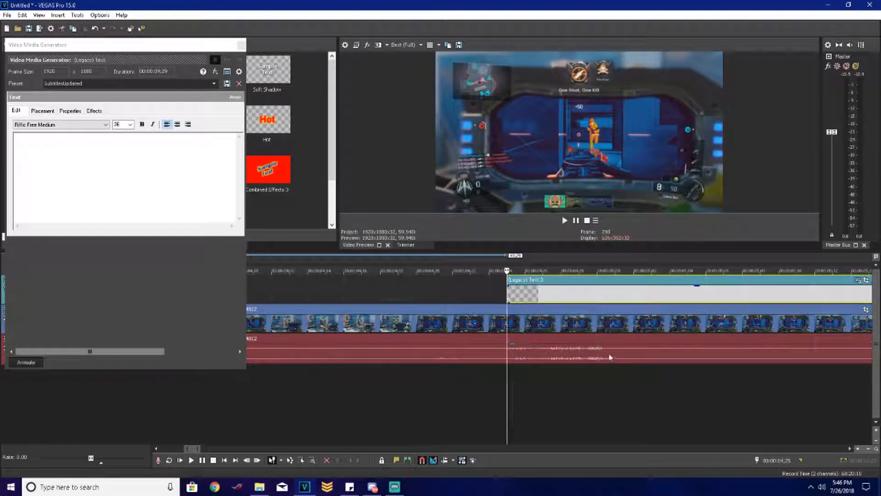
scroll(610, 357, "up", 3)
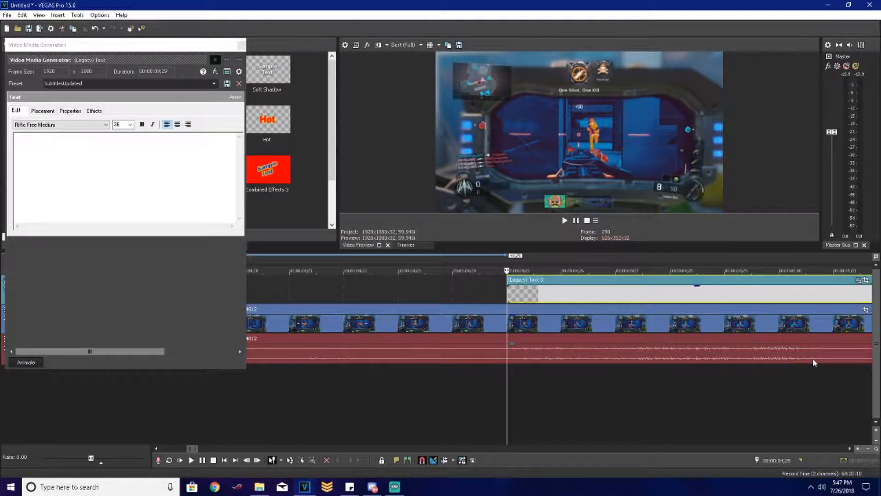
Step: Trim the end of the subtitle clip to 00:00:05;01, where the sound ends in the audio waveform
left_click(832, 358)
scroll(730, 373, "down", 3)
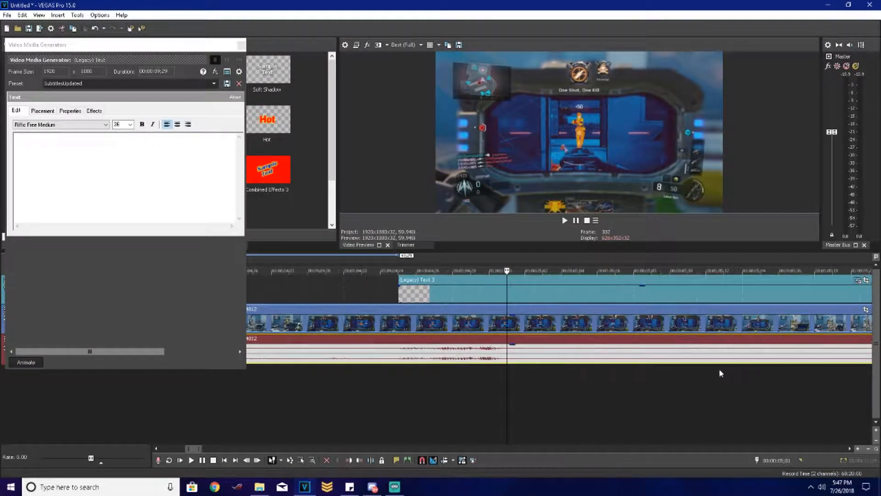
left_click(508, 290)
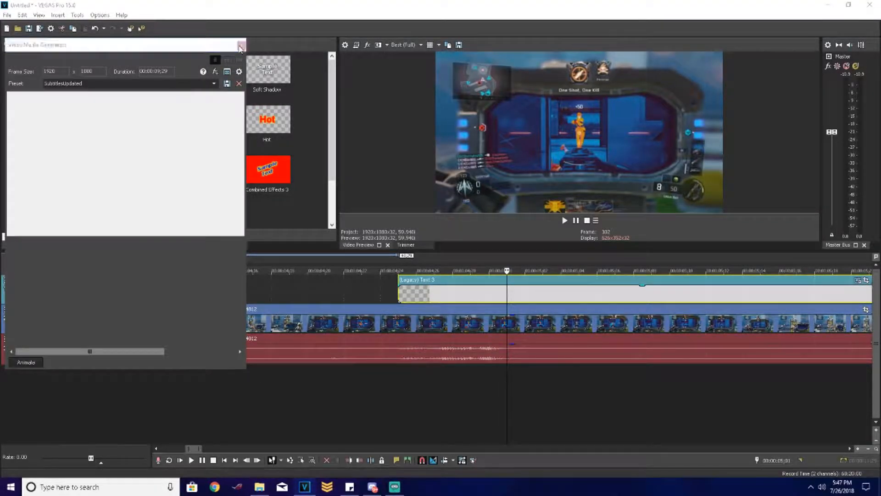
left_click(241, 46)
key("s")
key("Delete")
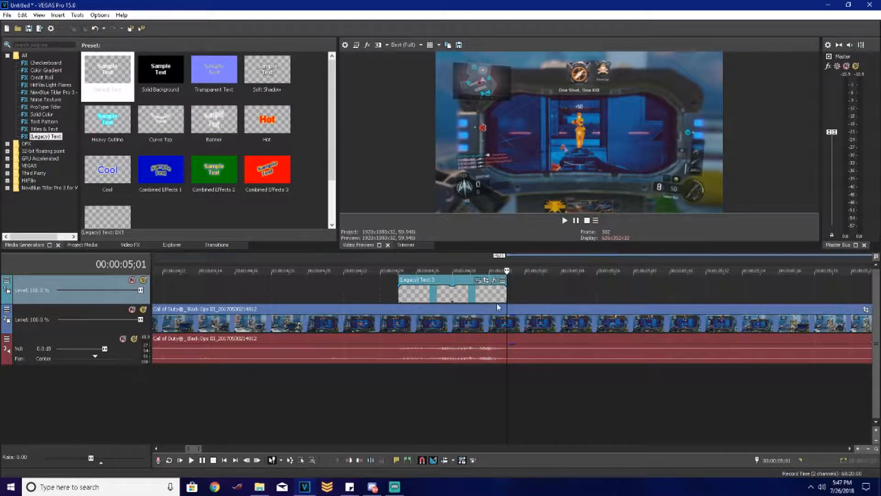
Step: Enter "i gotta" as the wording of the trimmed subtitle clip and close its text settings
left_click(415, 293)
left_click(471, 281)
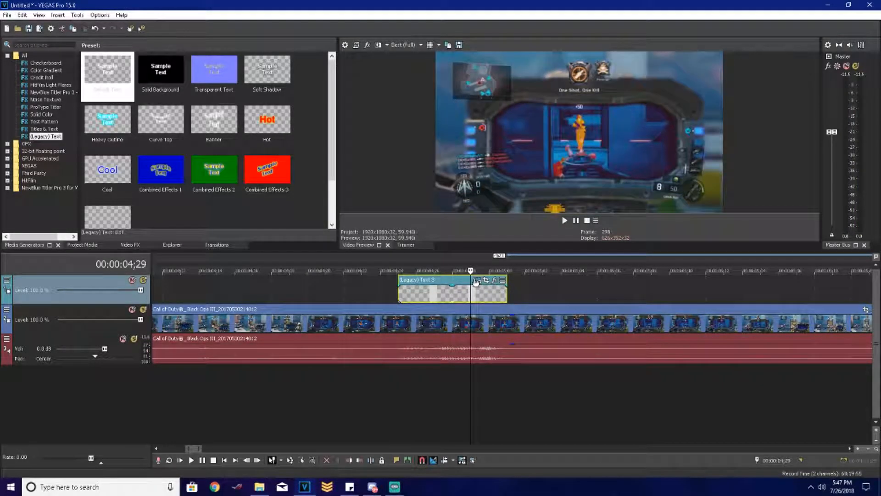
left_click(477, 281)
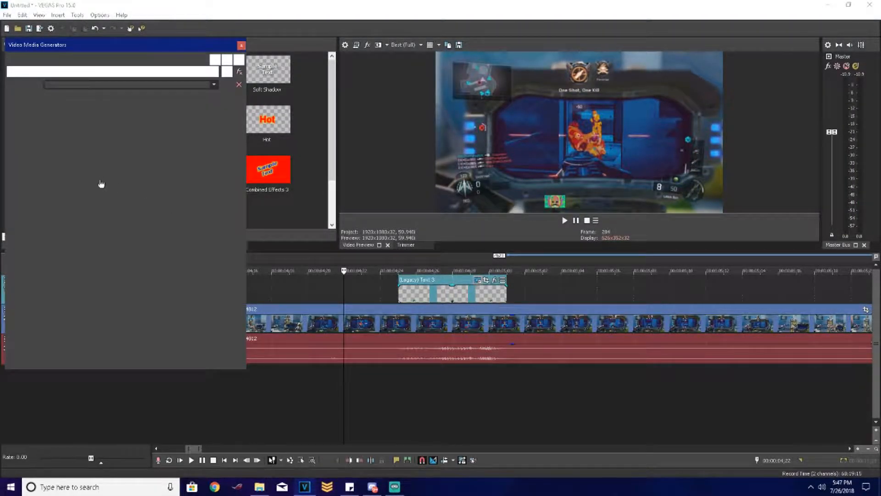
left_click(94, 145)
key("BackSpace")
type("ta")
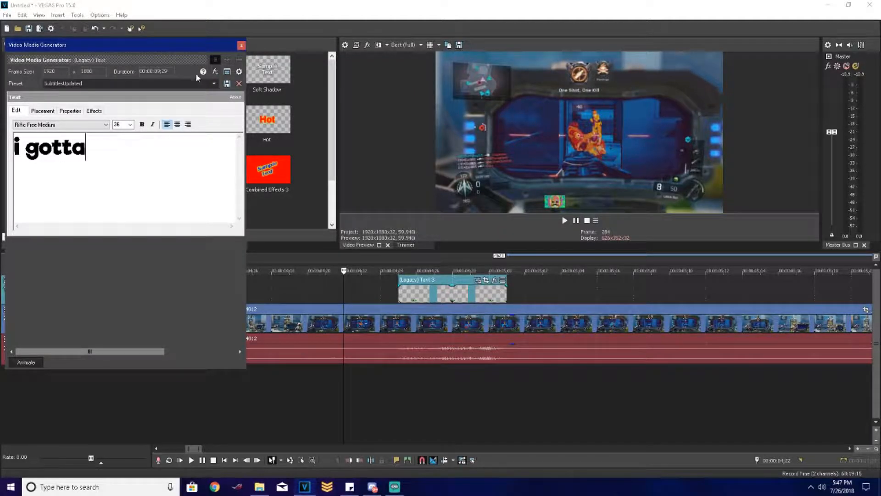
left_click(241, 45)
Step: Copy the "i gotta" subtitle clip and paste it at 00:00:05;23, where the next speech begins
left_click(399, 296)
key("space")
scroll(402, 304, "down", 3)
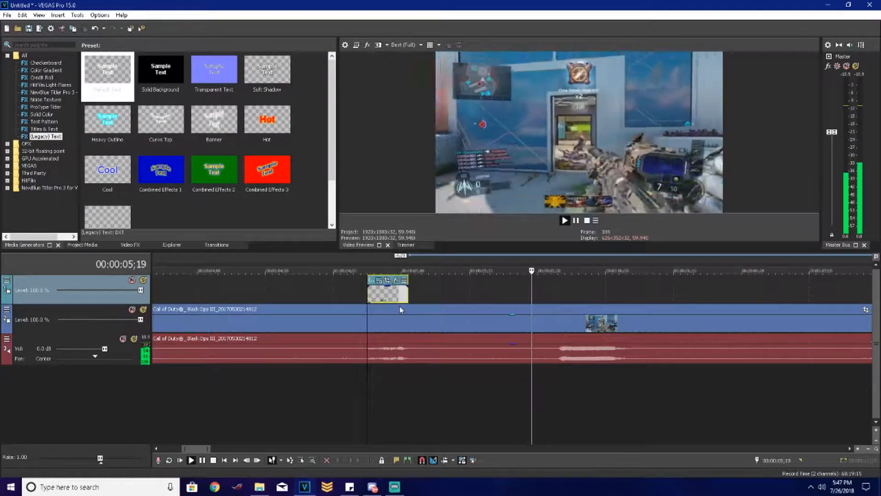
key("space")
key("space")
key("ctrl+c")
left_click(561, 302)
left_click(555, 300)
left_click(558, 301)
scroll(556, 359, "up", 4)
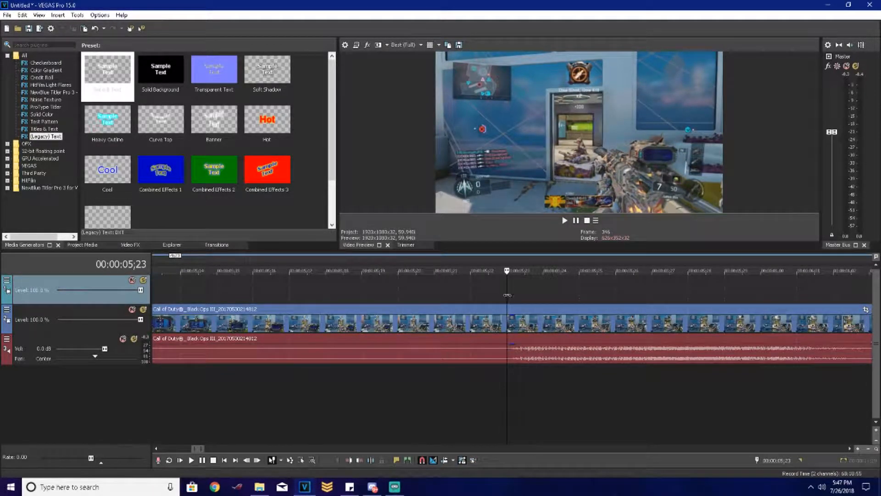
key("ctrl+v")
left_click(502, 204)
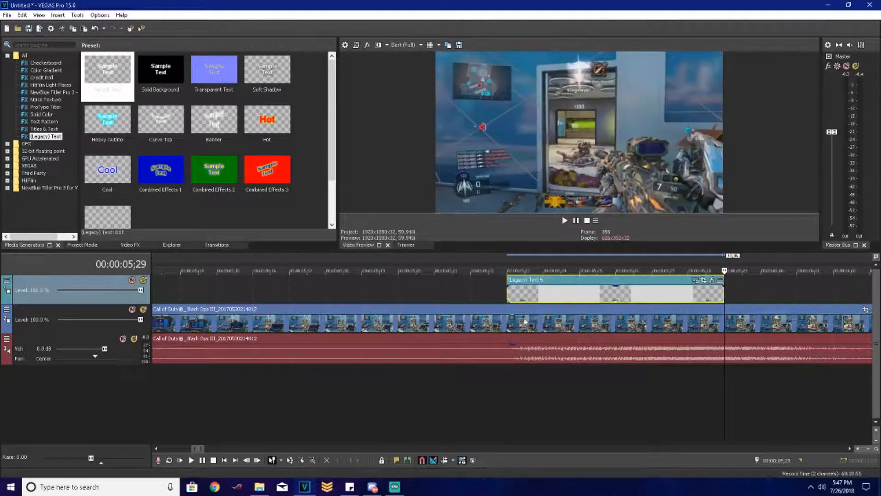
left_click(510, 299)
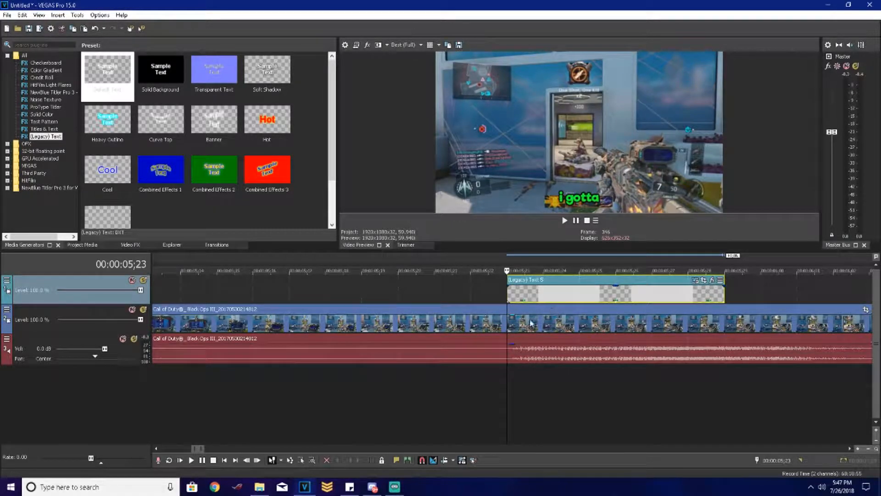
Step: Extend the end of the pasted subtitle clip to 00:00:06;03 to cover the speech in the waveform
scroll(531, 323, "down", 3)
scroll(569, 328, "down", 2)
left_click(643, 344)
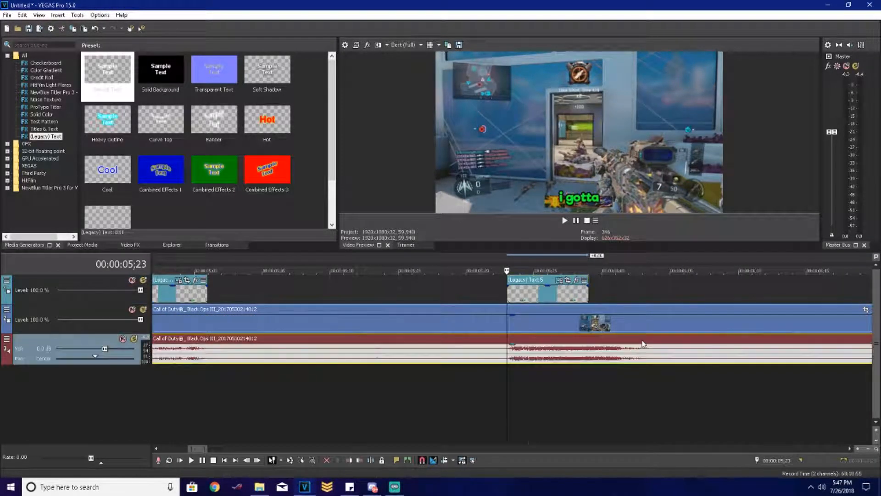
scroll(643, 343, "up", 1)
left_click_drag(398, 294, 507, 294)
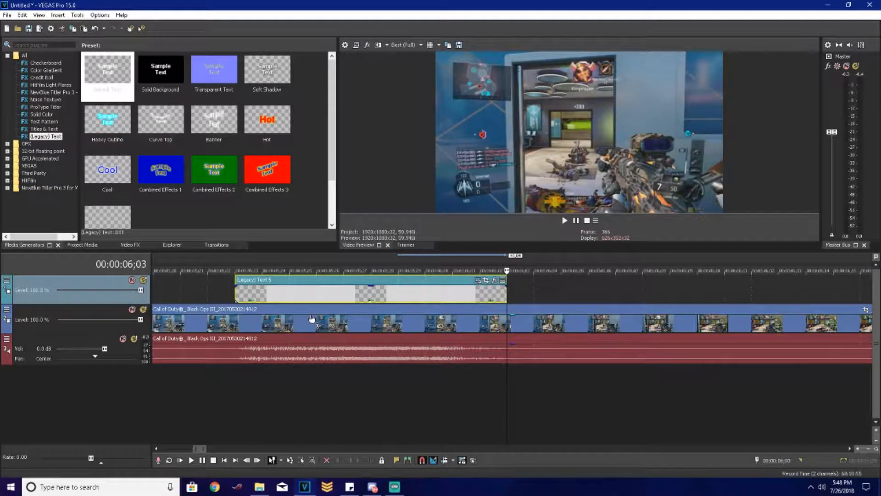
Step: Listen to the speech under the second subtitle clip and replace its wording with "OH"
left_click(330, 296)
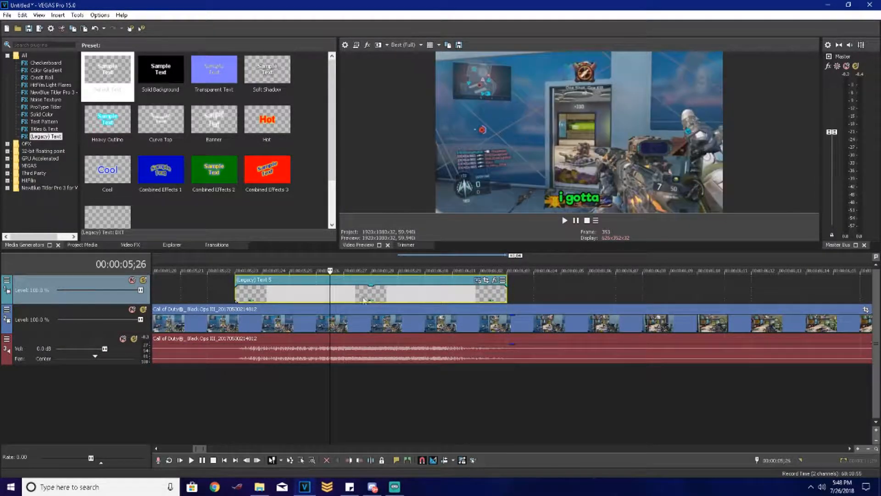
left_click(478, 281)
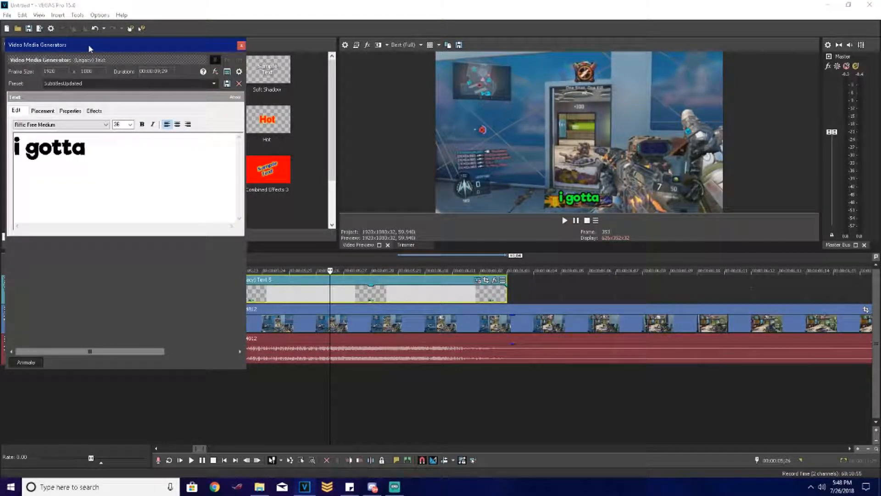
key("ctrl+a")
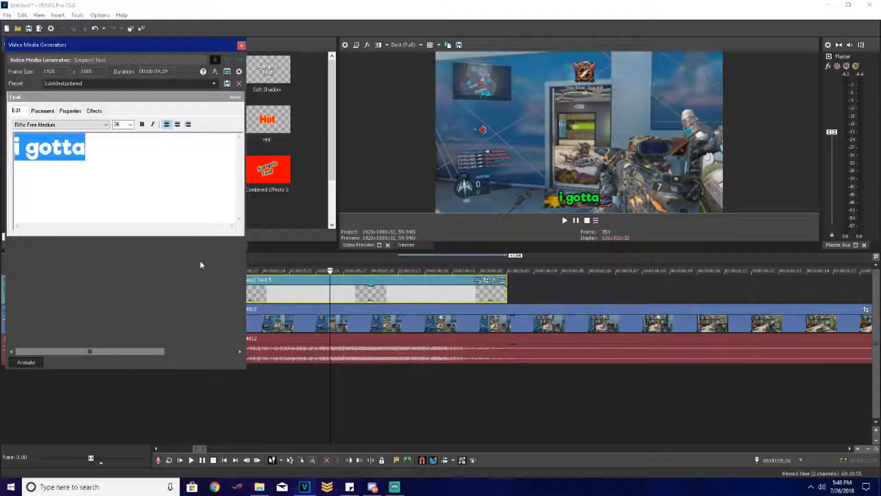
left_click(294, 334)
scroll(296, 334, "up", 3)
left_click(502, 334)
key("space")
key("space")
left_click(2, 136)
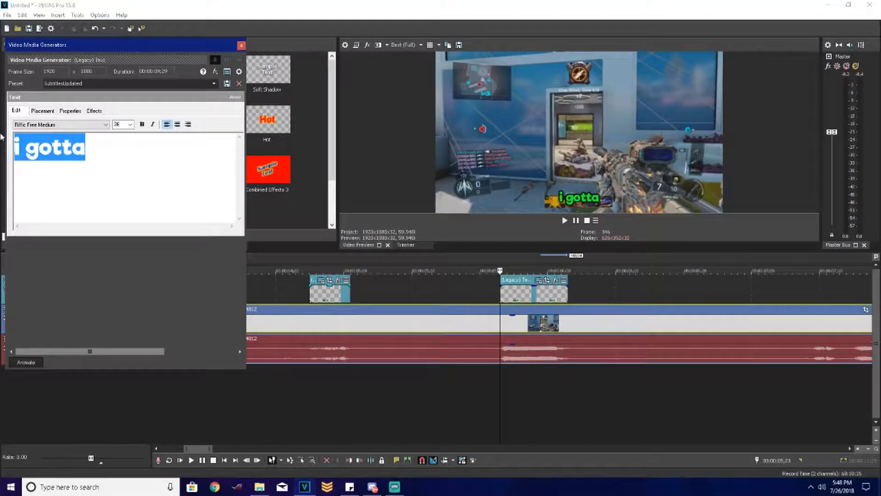
key("BackSpace")
type("IG")
key("BackSpace")
key("BackSpace")
type("OH")
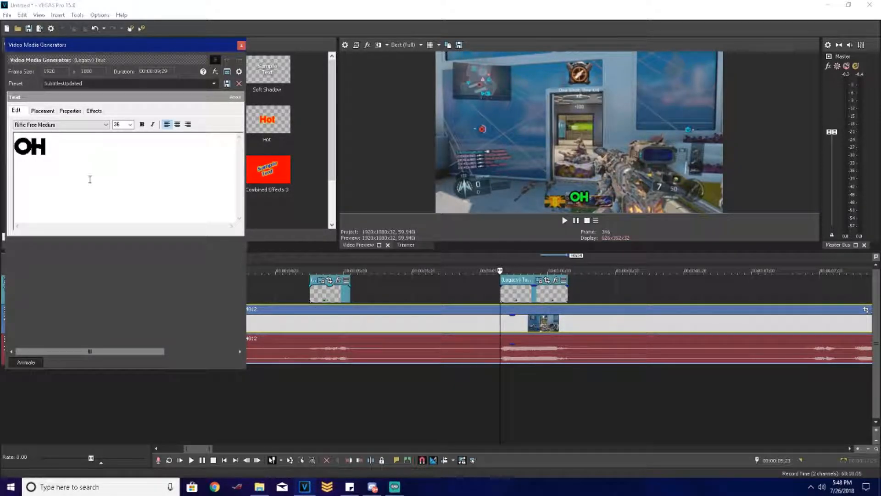
Step: Set the font size of the "OH" subtitle text to 85
key("ctrl+a")
double_click(124, 124)
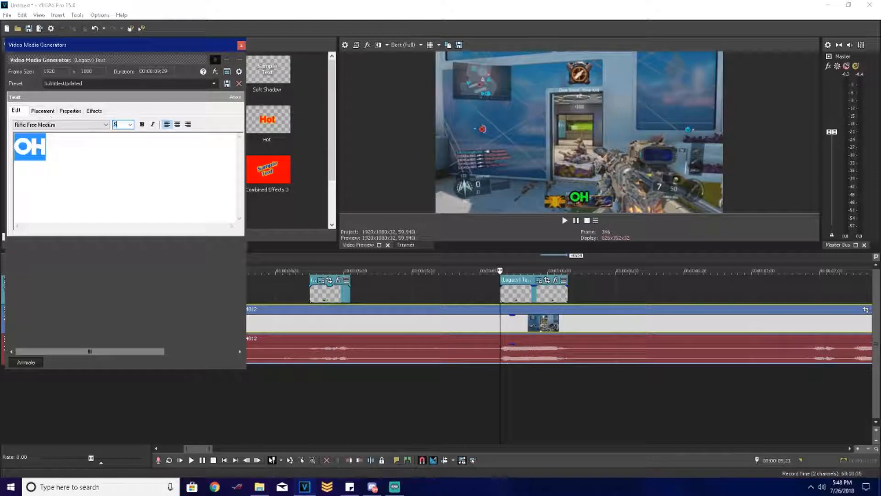
type("85")
key("Return")
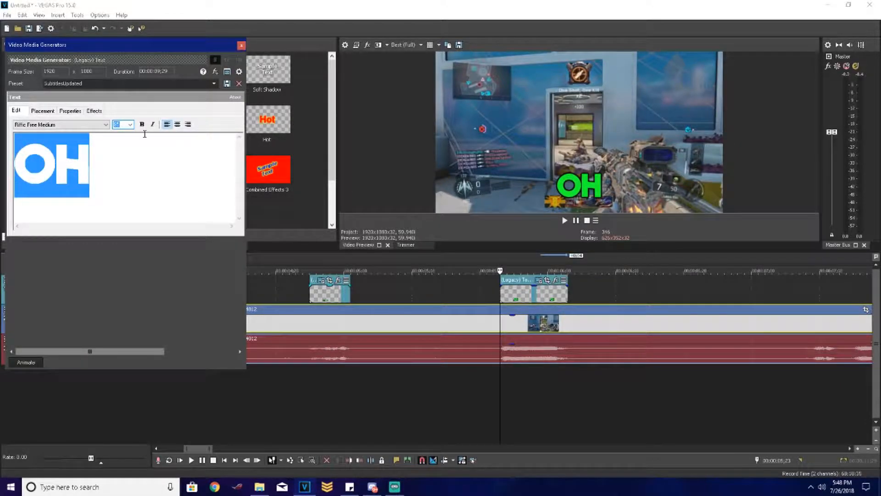
Step: Set the text placement of the "OH" subtitle to Center and close its text settings
left_click(52, 114)
left_click(44, 133)
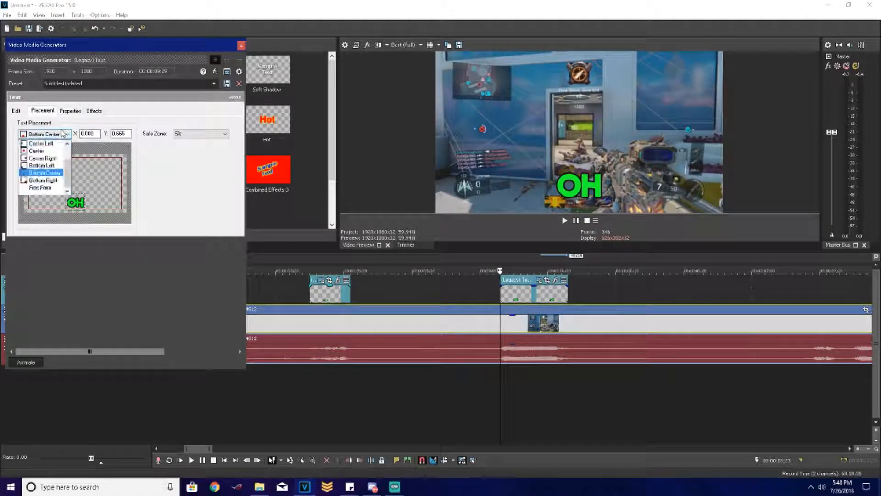
left_click(37, 152)
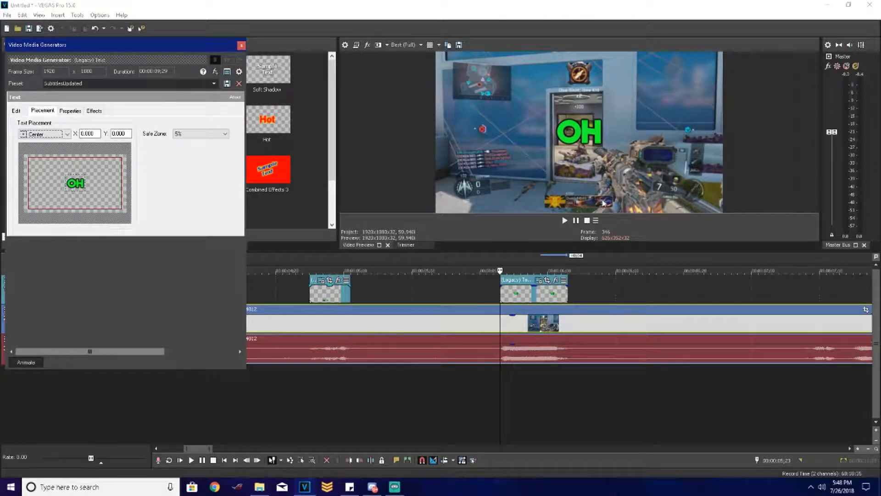
left_click(241, 47)
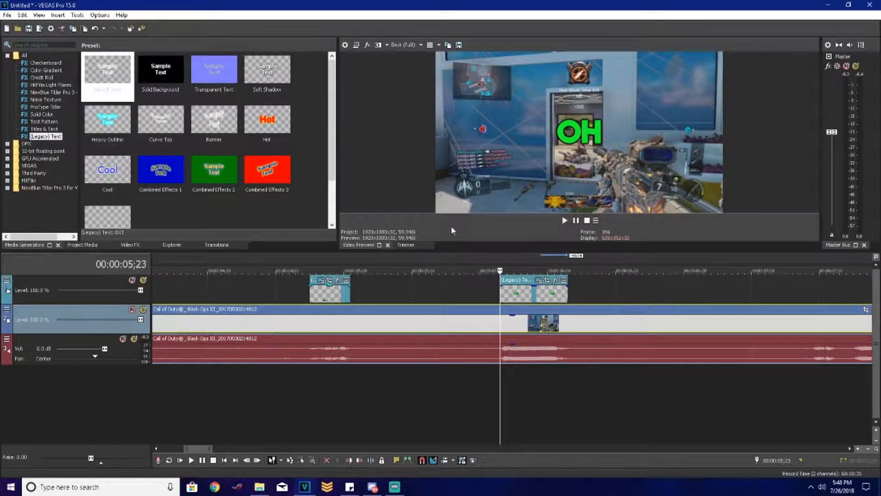
Step: Play back the subtitles and enlarge the "OH" text until it nearly fills the video frame
left_click(305, 295)
key("space")
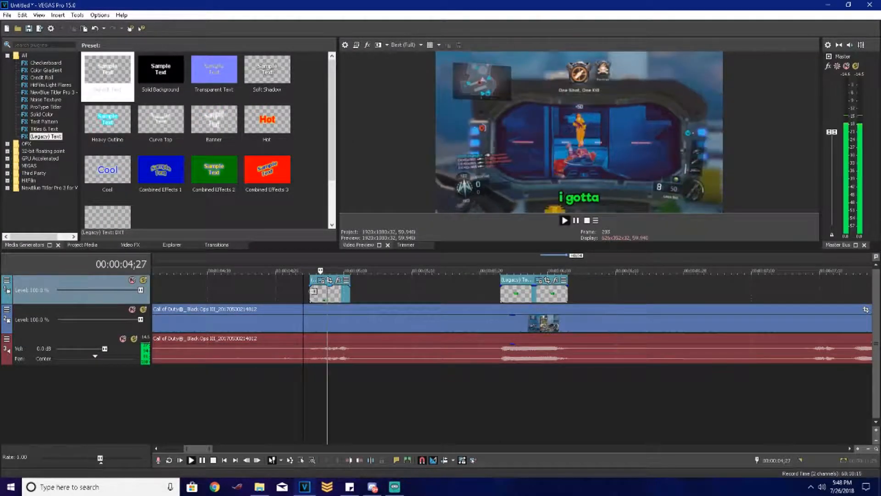
key("space")
left_click(339, 281)
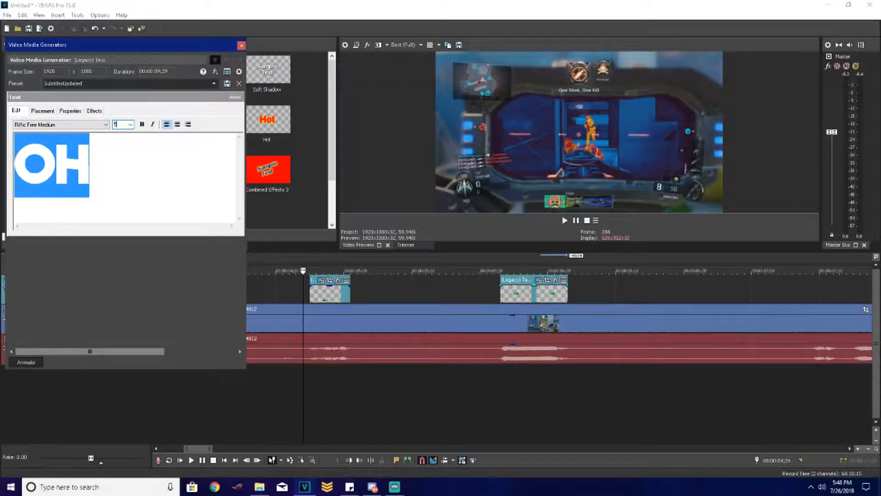
key("Return")
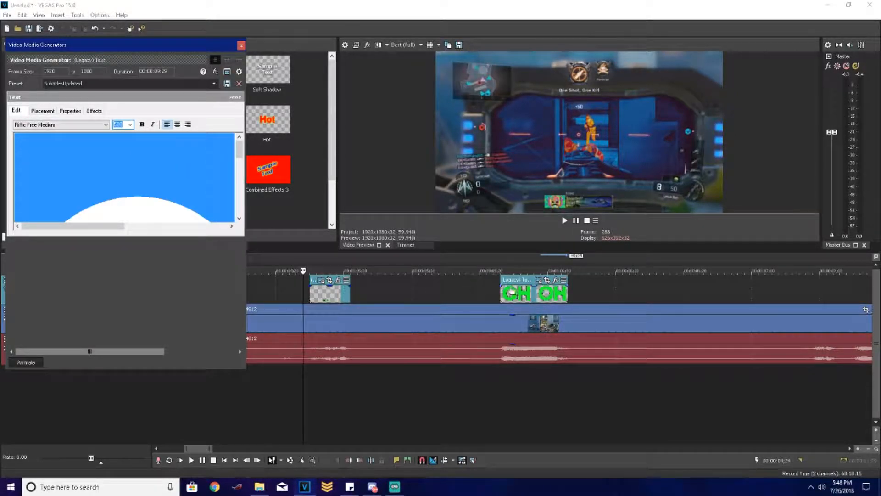
left_click(241, 46)
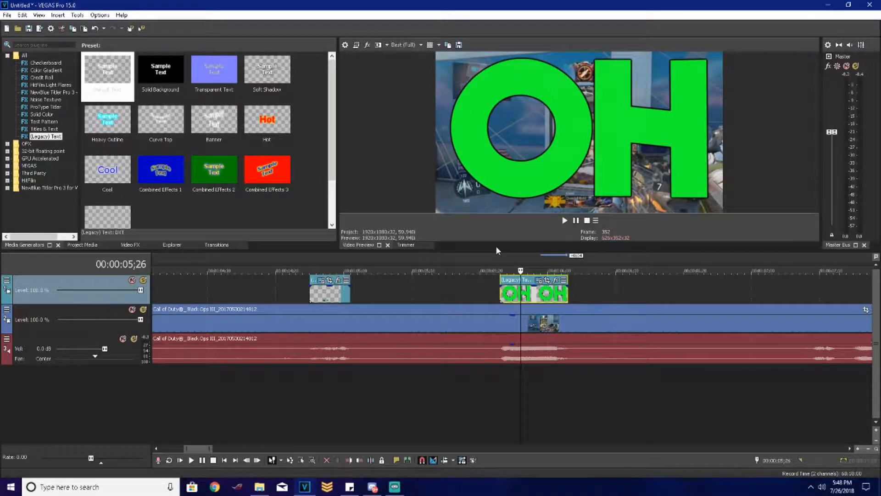
Step: Paste a copy of the "i gotta" subtitle clip at 00:00:07;09 and move it onto the subtitle track
left_click(312, 296)
key("space")
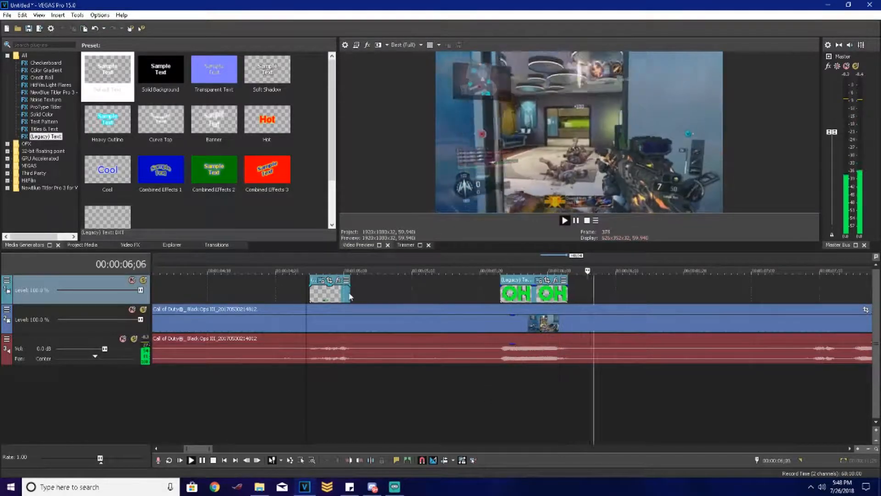
scroll(454, 316, "down", 3)
key("space")
left_click(410, 293)
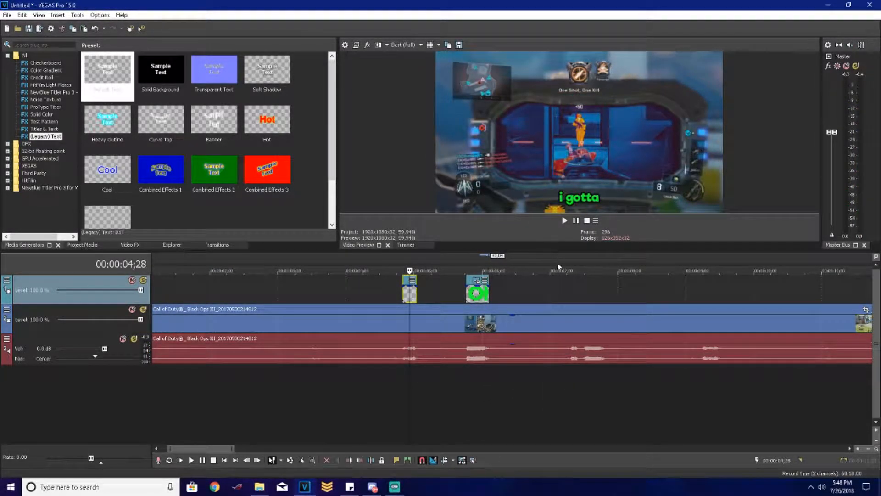
left_click(569, 306)
key("ctrl+v")
scroll(236, 320, "up", 1)
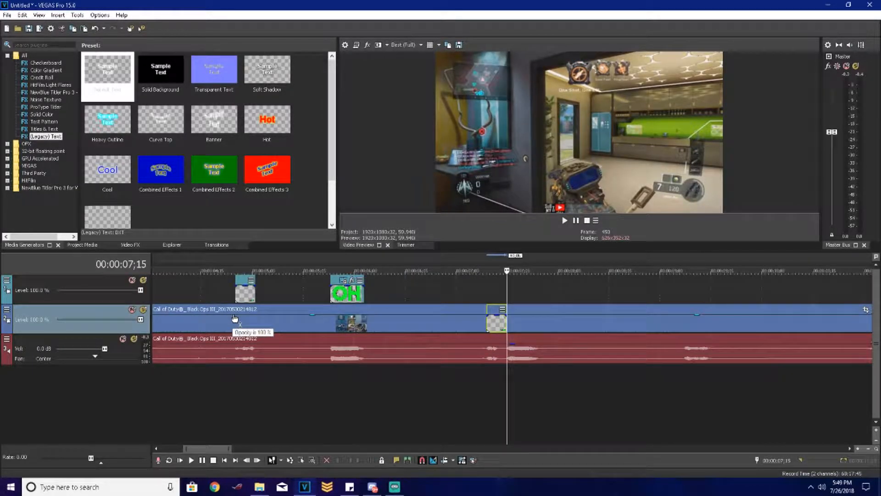
left_click_drag(503, 328, 497, 301)
scroll(460, 318, "up", 2)
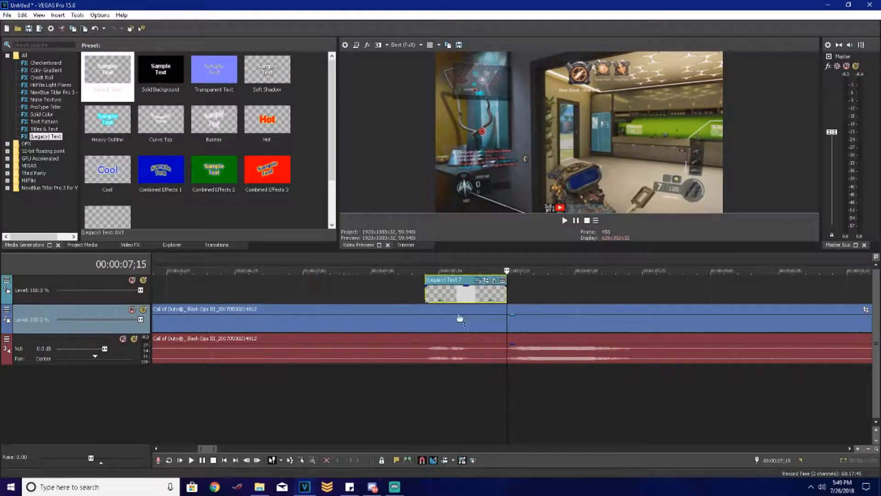
Step: Compare the timing of the subtitle clip at 00:00:07;09 with the speech in the audio waveform
left_click(421, 296)
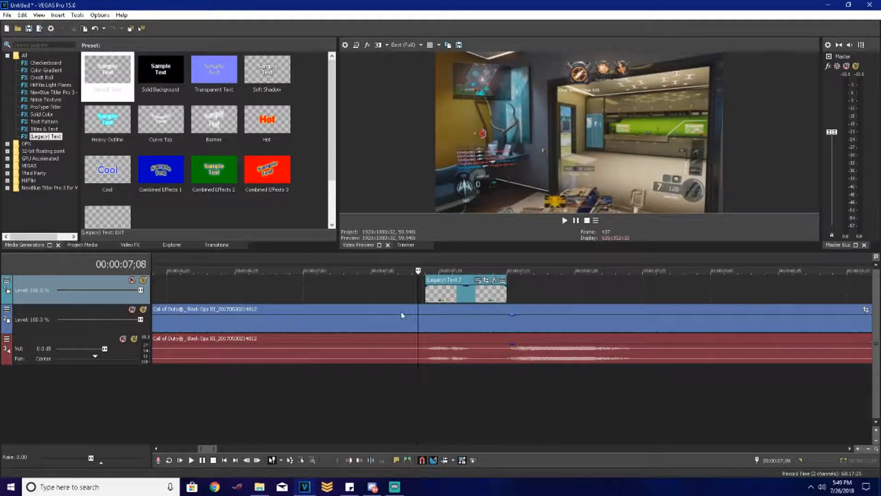
left_click(425, 351)
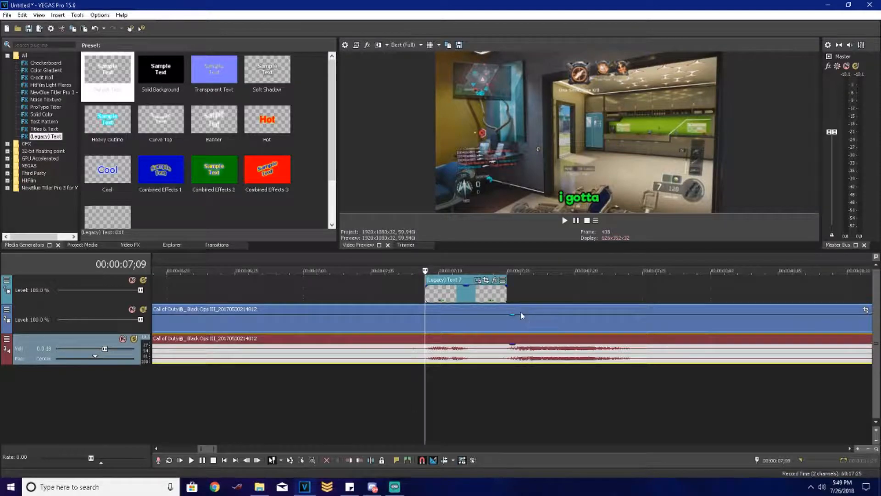
scroll(523, 312, "down", 1)
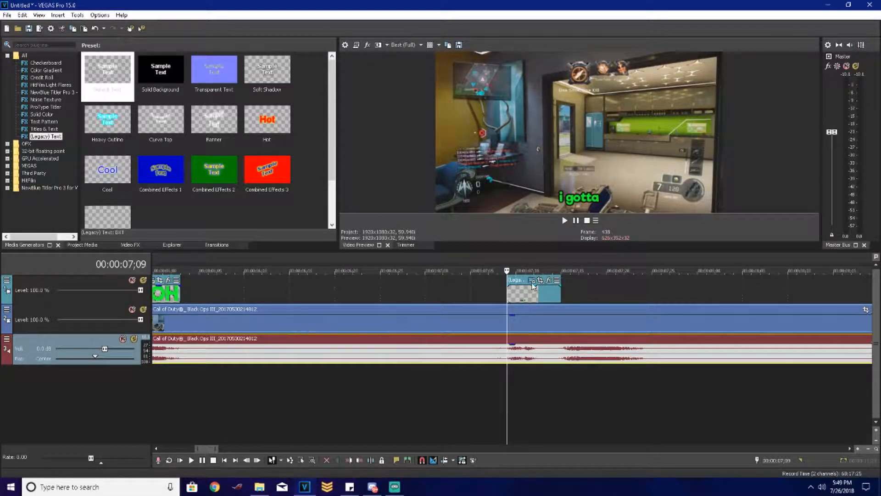
scroll(554, 373, "up", 3)
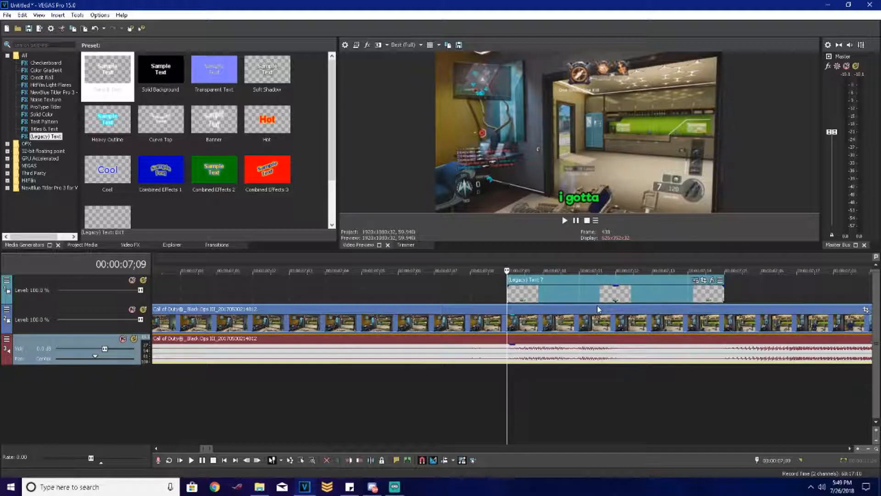
scroll(581, 311, "down", 2)
scroll(581, 313, "down", 2)
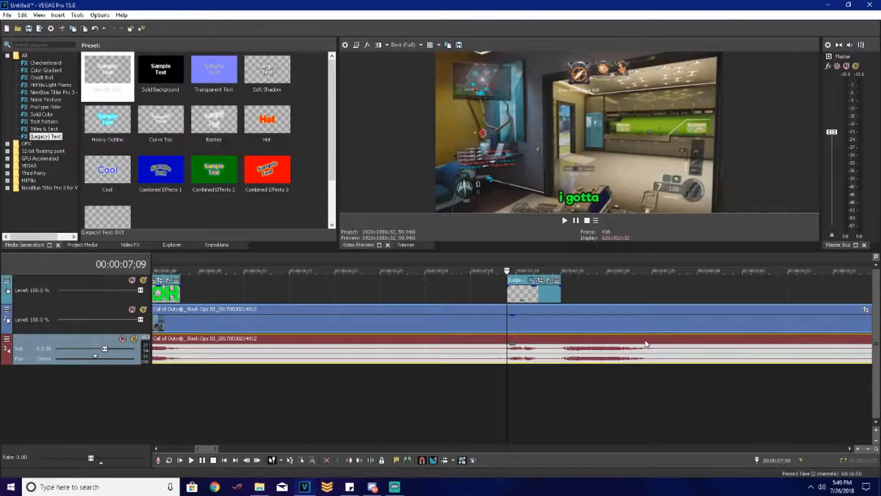
Step: Extend the subtitle clip at 00:00:07;09 to end at 00:00:07;24 and change its text to "i gotta quad"
left_click(644, 343)
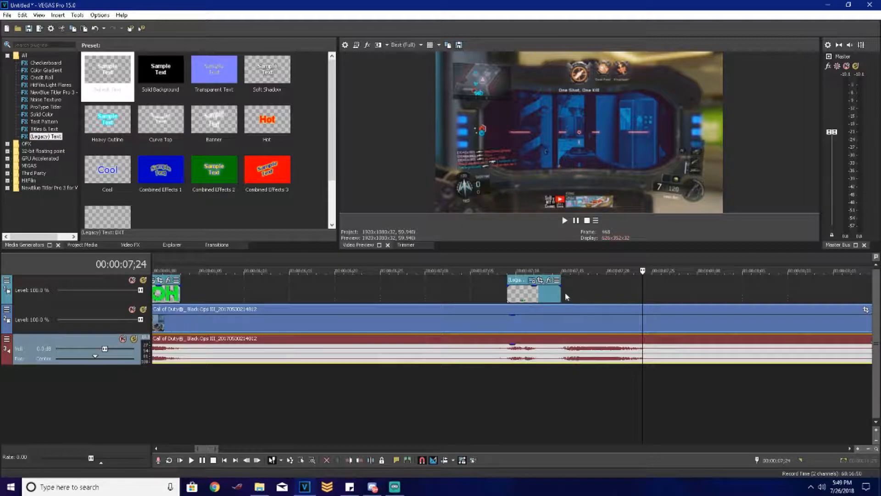
left_click_drag(559, 292, 641, 292)
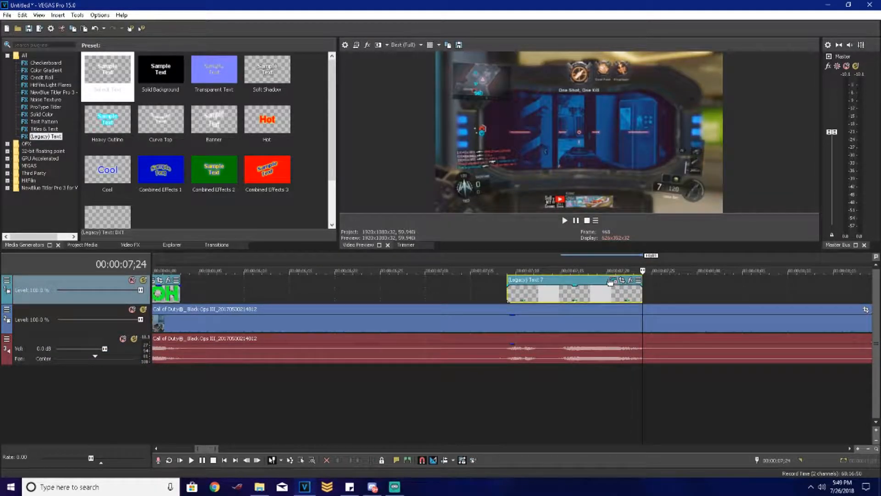
left_click(611, 280)
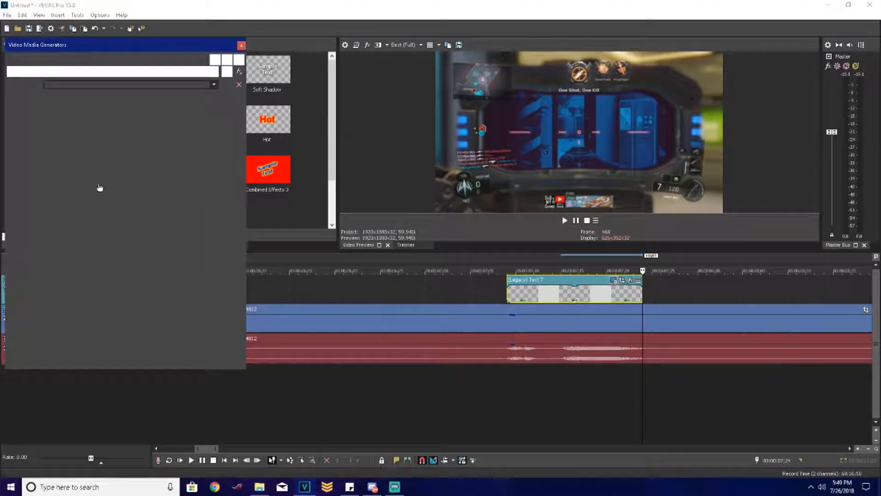
type("QU")
key("BackSpace")
key("BackSpace")
type("wu")
key("BackSpace")
key("BackSpace")
type("q")
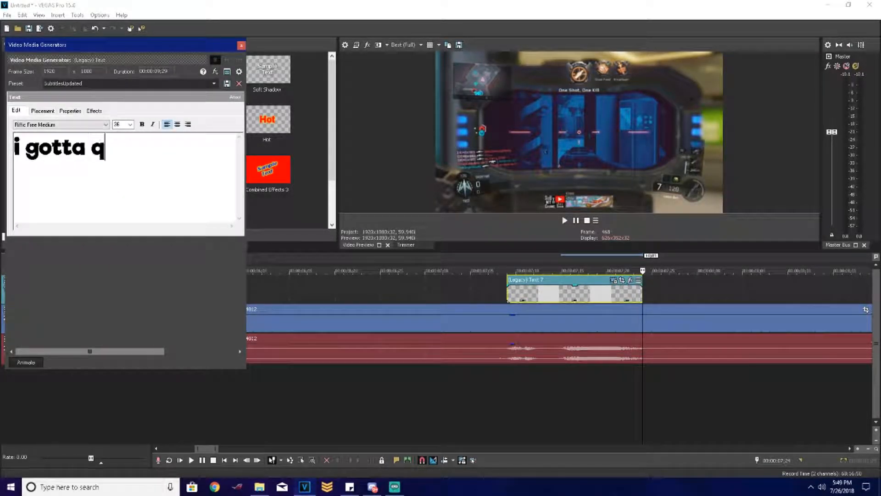
type("uad")
Step: Set the "i gotta quad" text to size 42 and play back the subtitle from its start
left_click_drag(145, 156, 103, 135)
type("48")
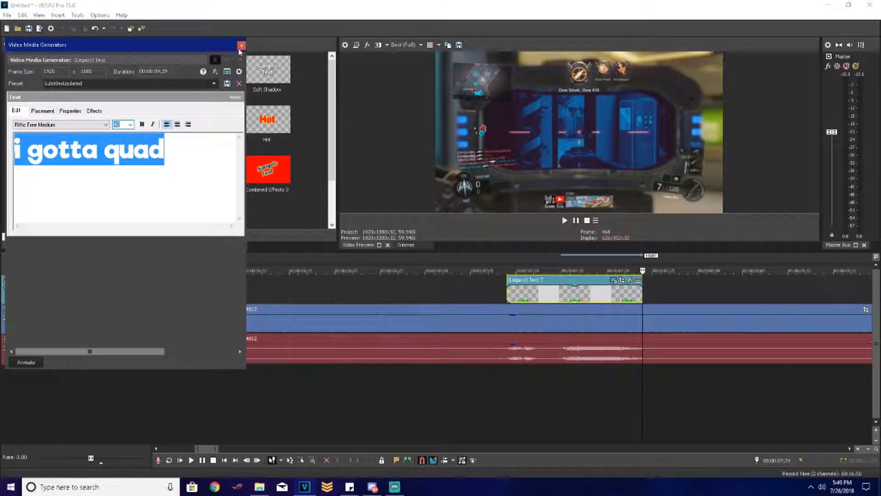
left_click(241, 45)
left_click(507, 300)
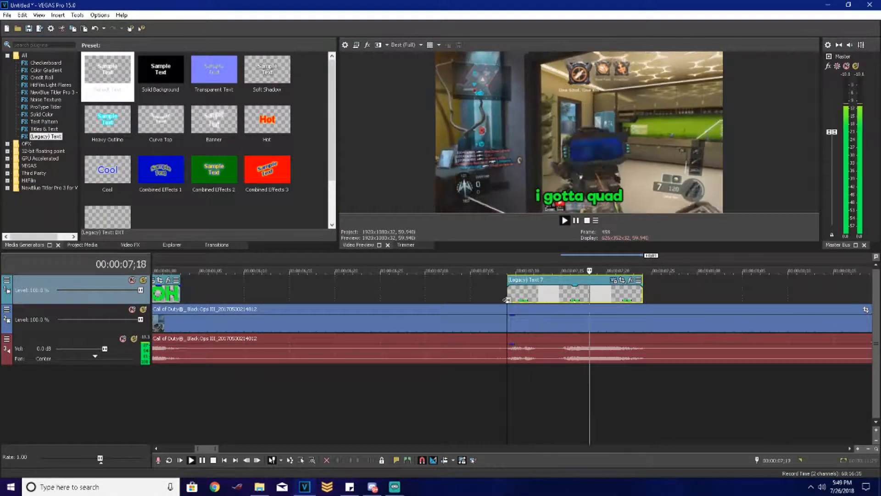
Step: Set the font size of the "i gotta quad" text to 56 and play back the subtitle
left_click(614, 280)
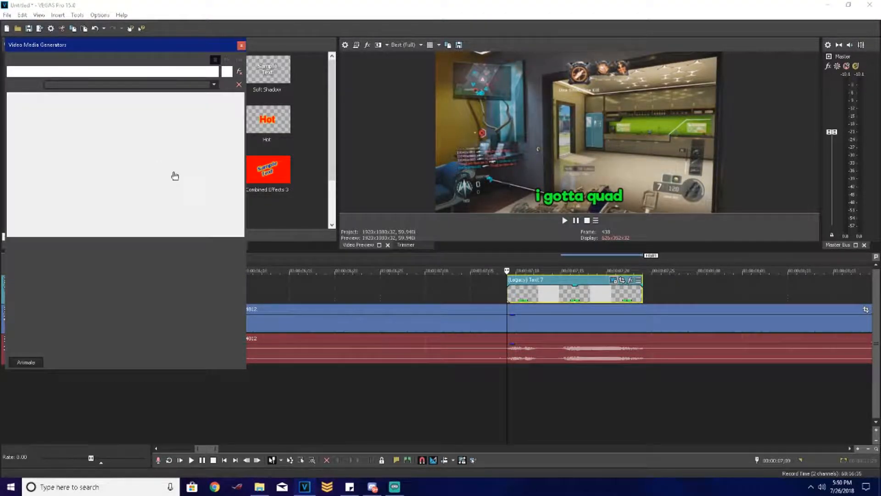
key("ctrl+a")
double_click(125, 124)
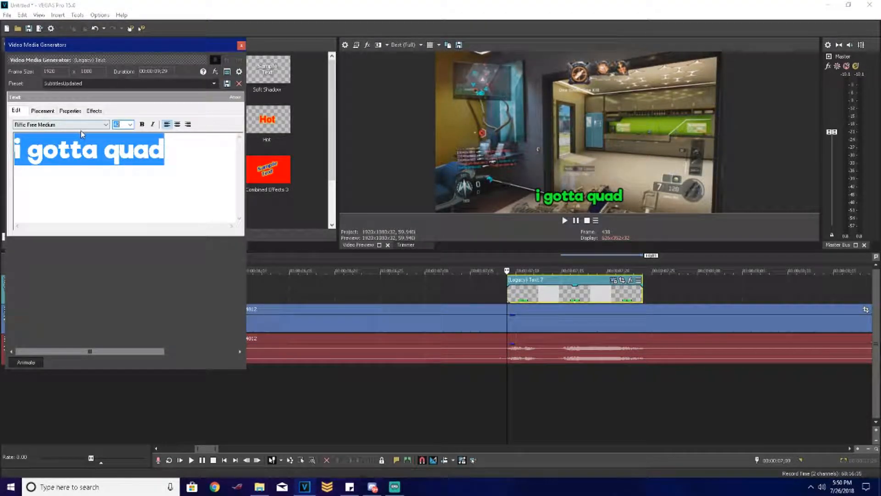
left_click(241, 45)
key("space")
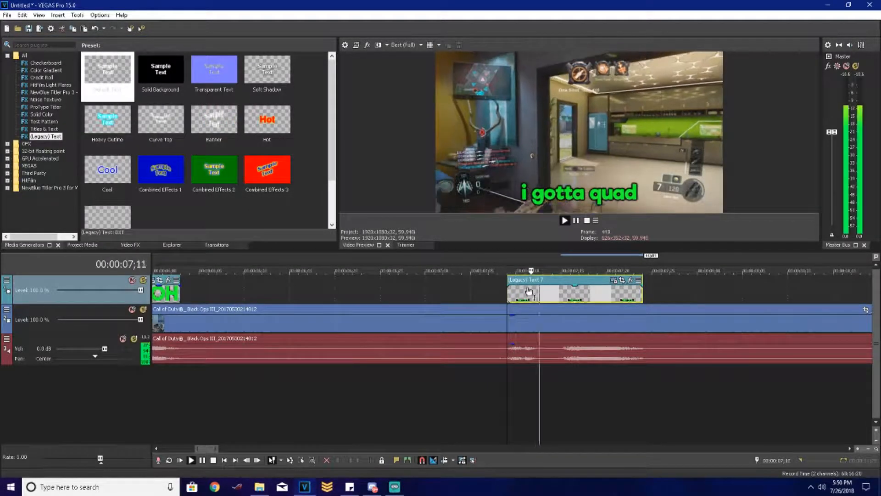
scroll(534, 282, "down", 3)
key("space")
Step: Add an exclamation mark after "i gotta quad" and play back the subtitles from the "OH" clip onward
left_click(465, 280)
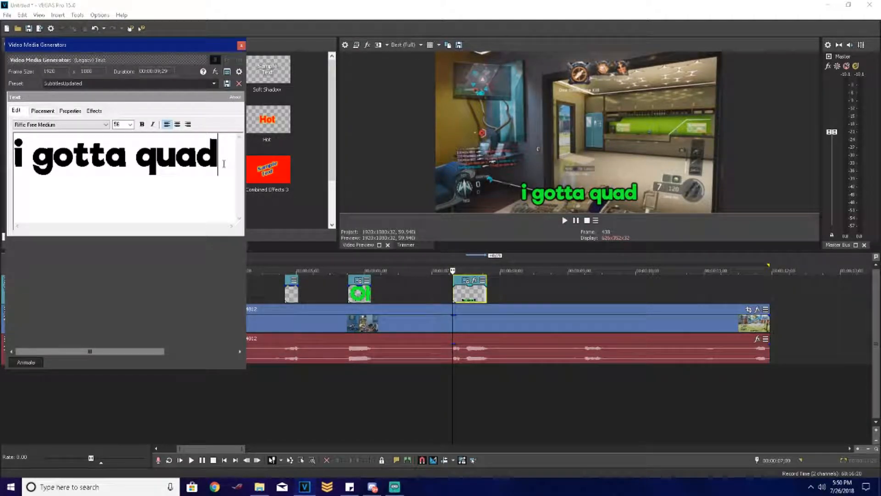
type("!")
left_click(241, 45)
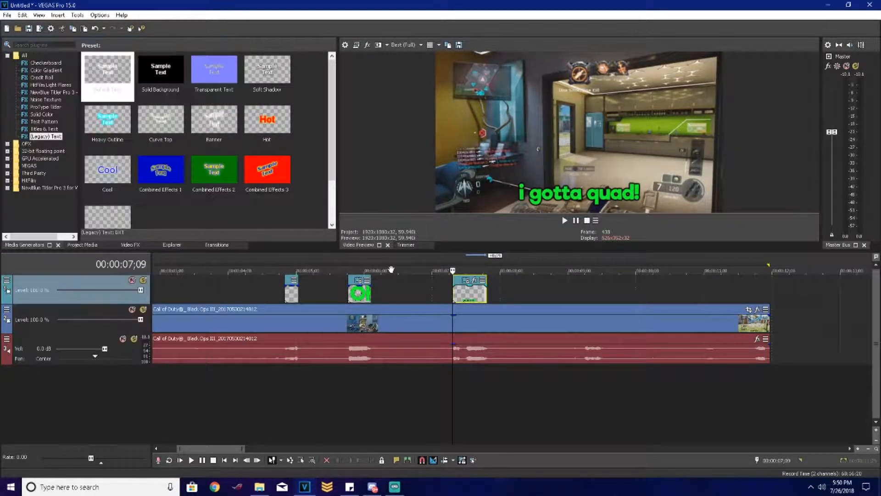
left_click(355, 294)
key("space")
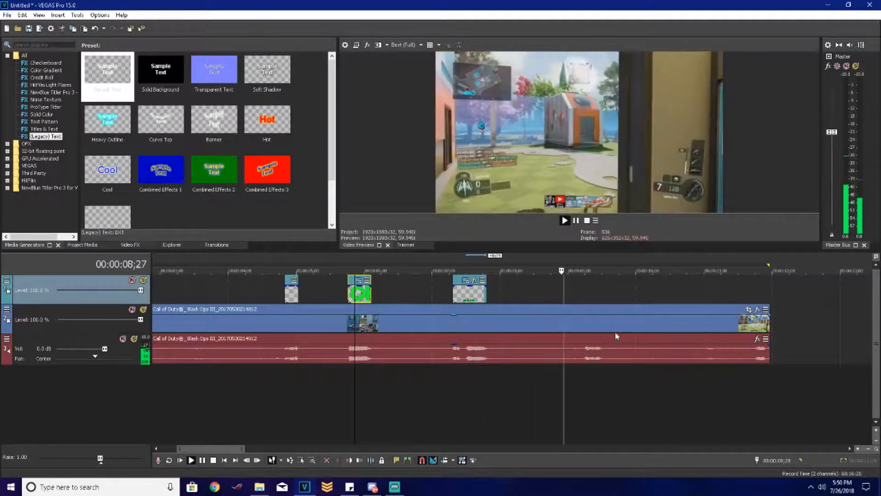
key("space")
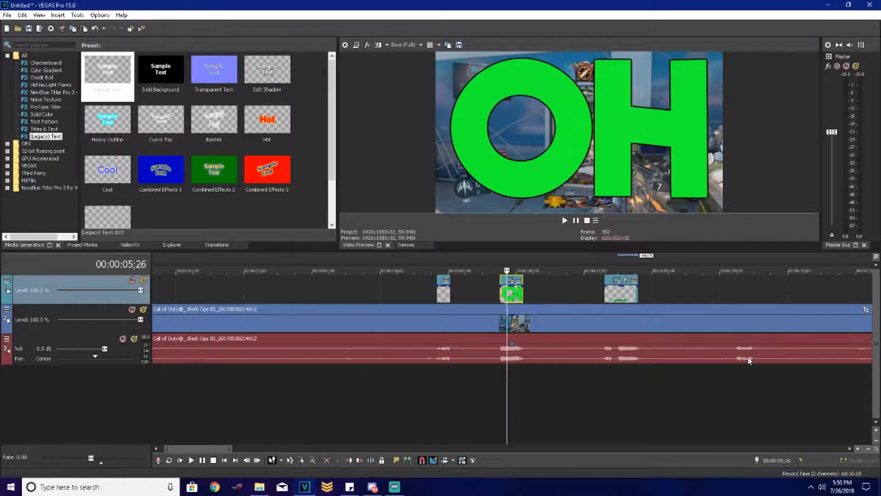
Step: Paste a copy of the "i gotta" subtitle clip onto the subtitle track at 00:00:09;07, where the next speech starts
left_click(737, 360)
scroll(504, 324, "up", 1)
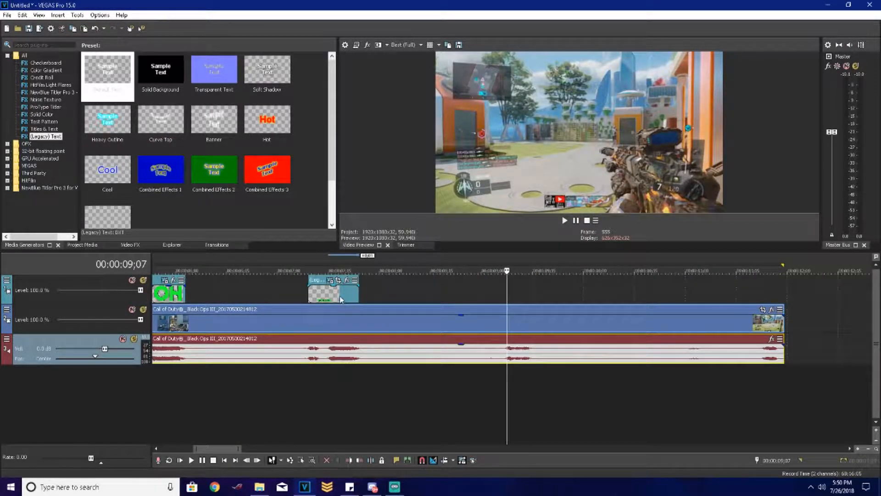
scroll(503, 323, "down", 1)
left_click(213, 299)
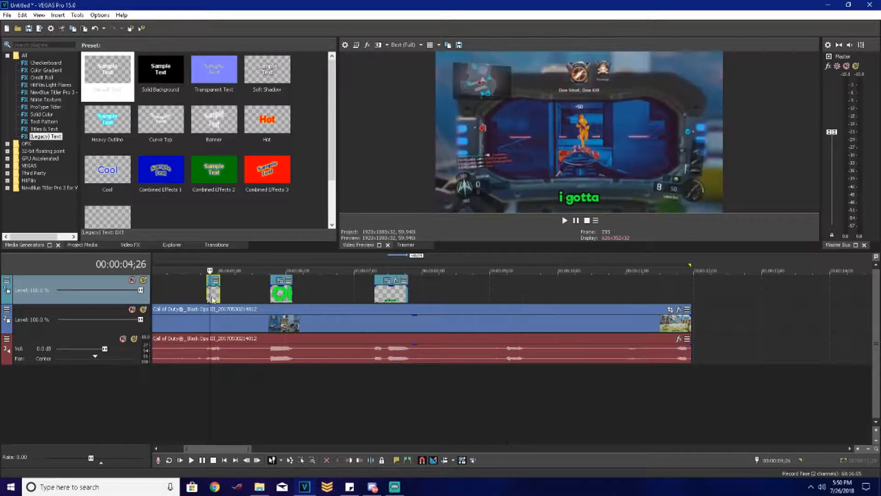
left_click(507, 305)
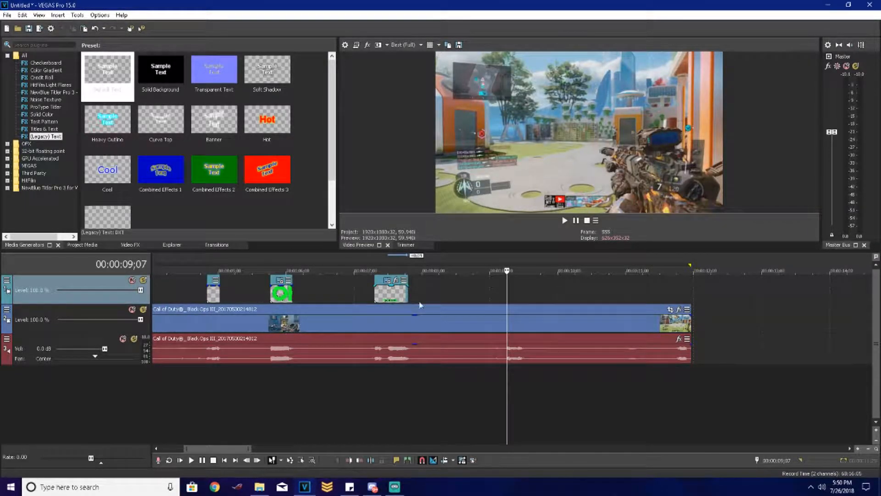
scroll(507, 312, "up", 3)
left_click(502, 303)
key("ctrl+v")
left_click(503, 203)
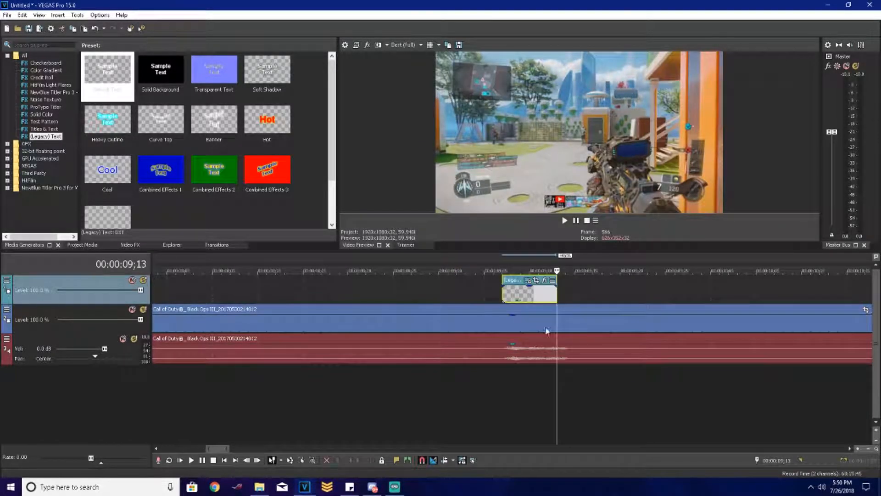
Step: Move the pasted subtitle clip earlier so it starts at 00:00:09;02, just before the speech in the waveform
scroll(547, 333, "up", 2)
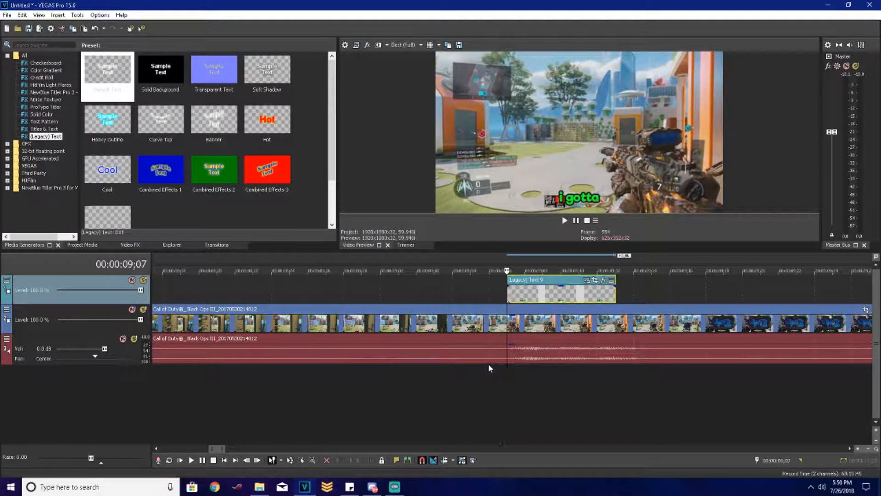
scroll(551, 357, "down", 1)
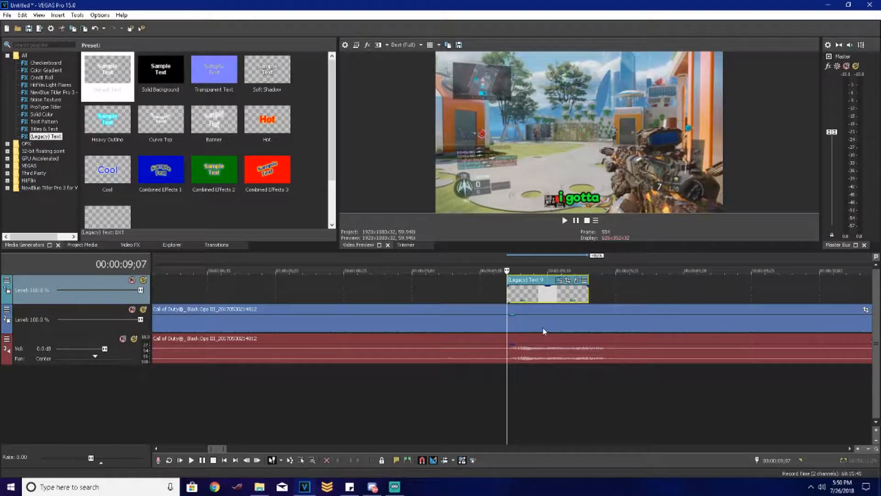
scroll(543, 330, "up", 2)
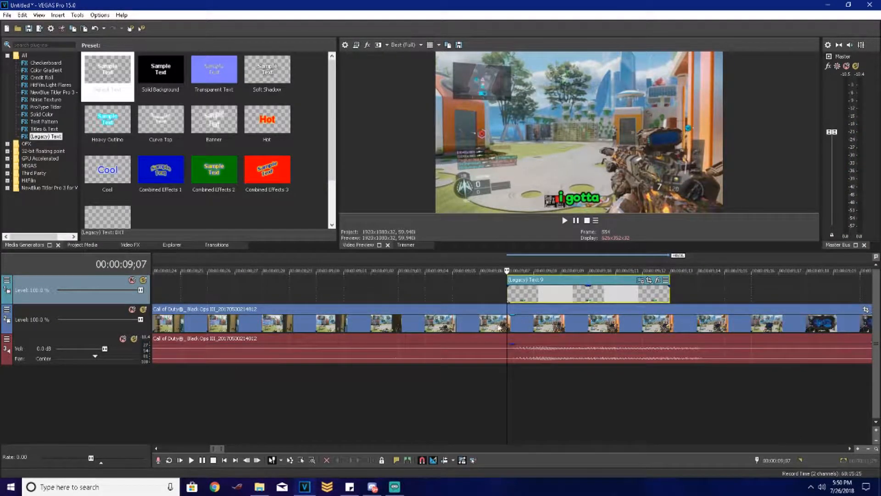
left_click(384, 315)
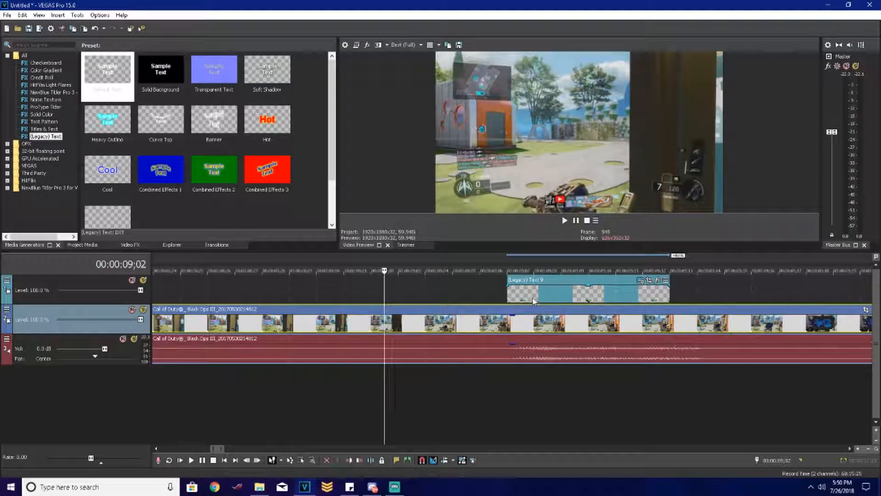
left_click_drag(534, 301, 438, 300)
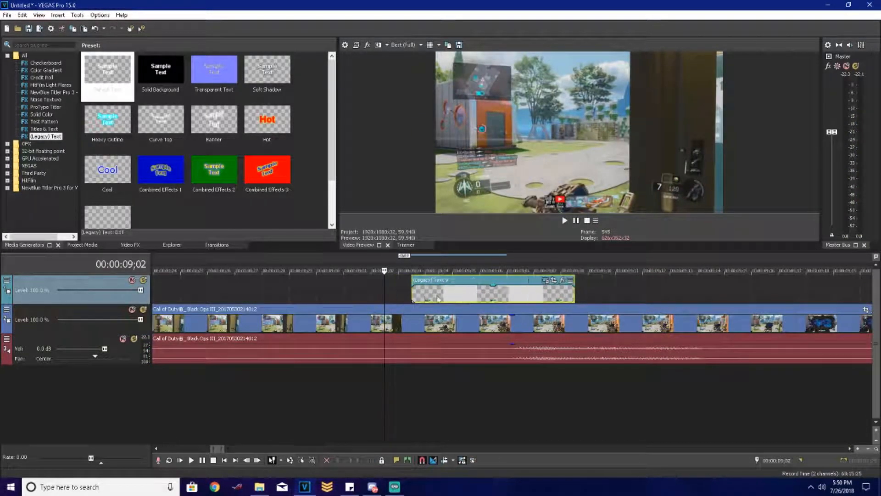
left_click(390, 351)
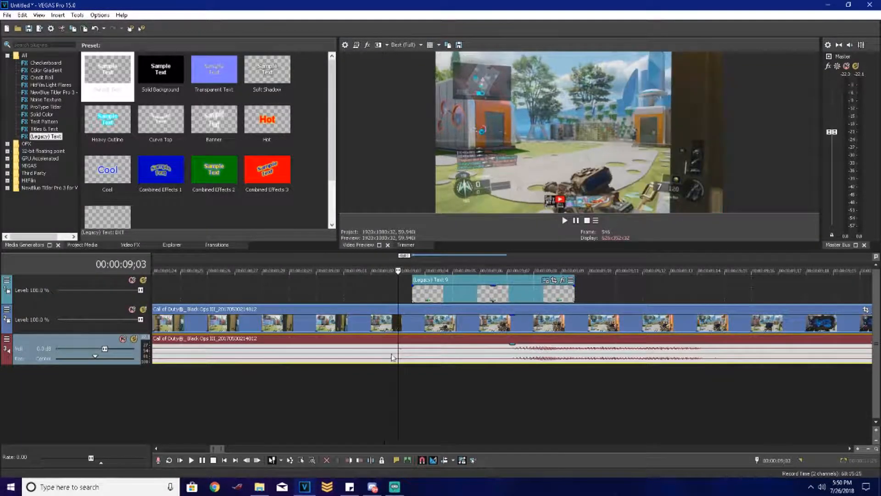
scroll(449, 363, "up", 2)
scroll(491, 358, "down", 3)
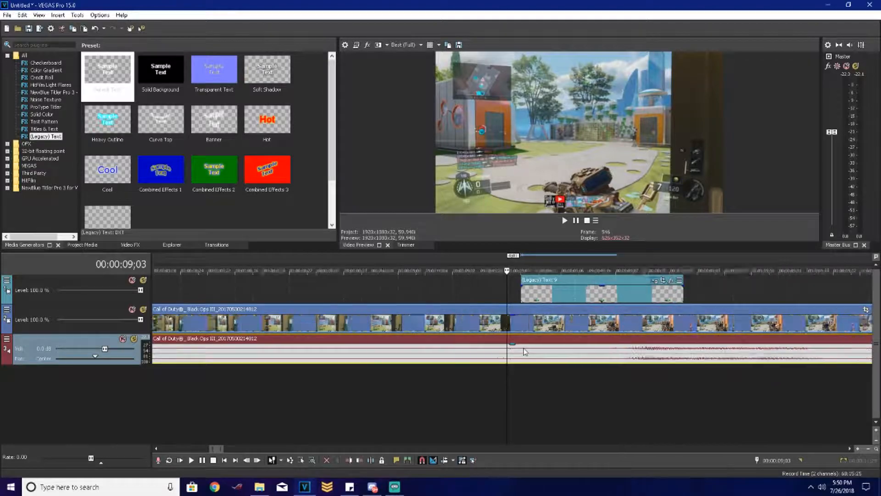
left_click(500, 343)
left_click_drag(578, 284, 559, 283)
Step: Replace the text of the subtitle clip at 00:00:09;02 with "let's get it!" and close its text settings
left_click(577, 281)
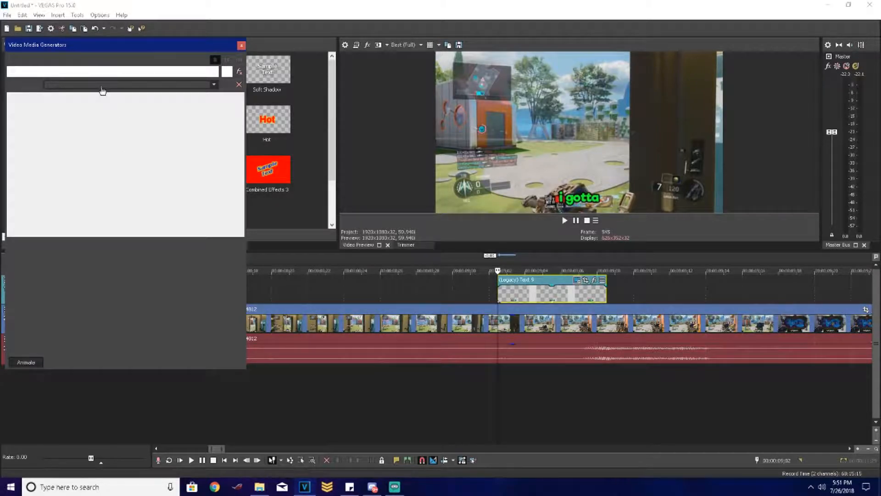
key("ctrl+a")
type("let")
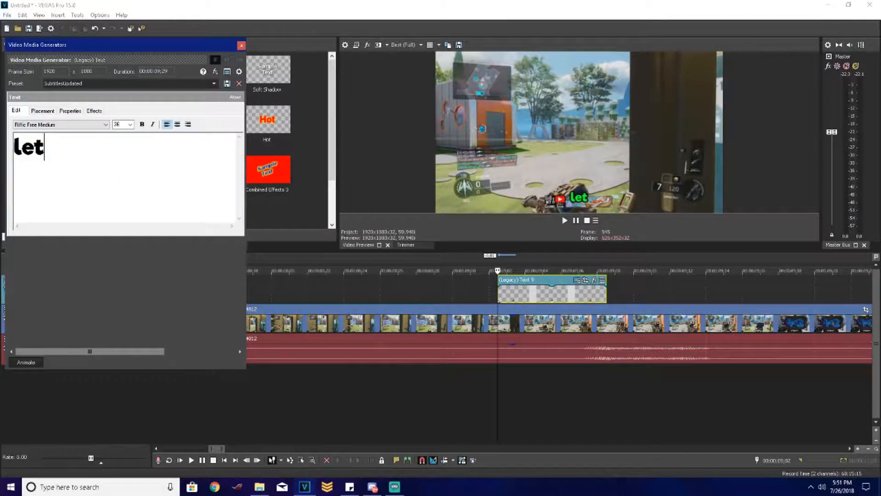
type("'s get it!")
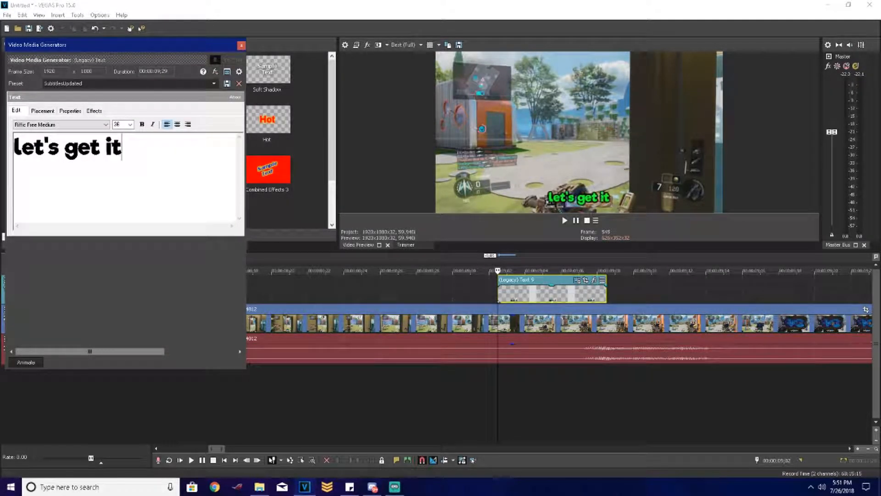
left_click(241, 46)
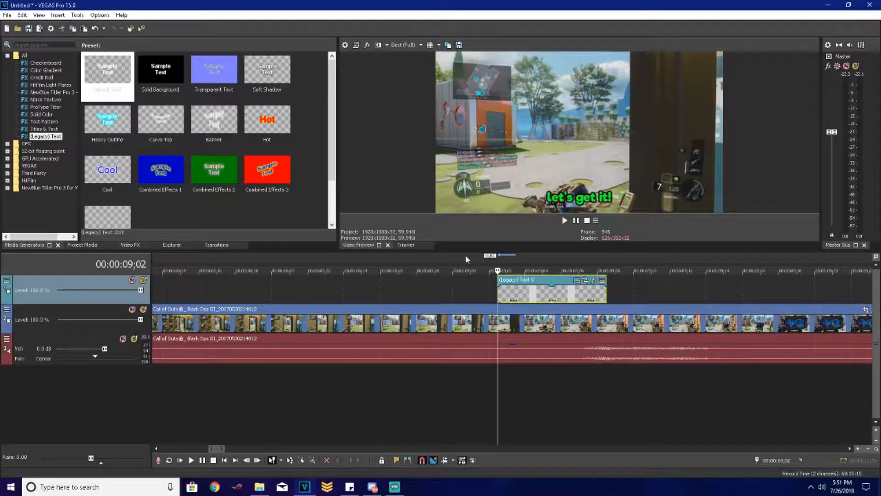
Step: Play back the "let's get it!" subtitle and extend its clip to the end of the speech at 00:00:09;15
key("space")
key("space")
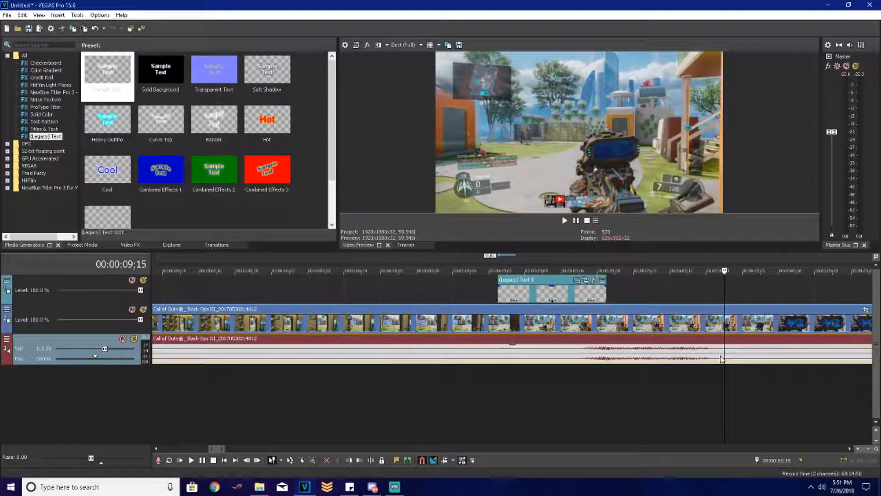
left_click_drag(603, 292, 724, 293)
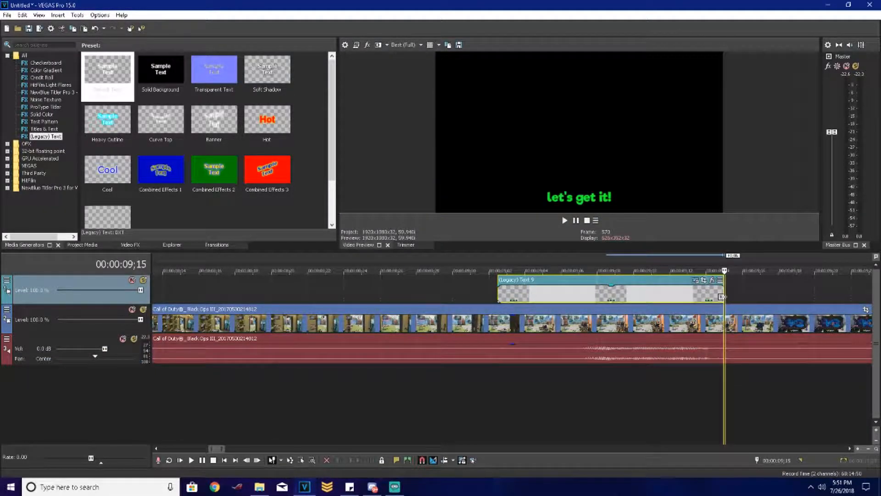
Step: Play back the "let's get it!" subtitle and listen to the rest of the gameplay clip for further speech
left_click(500, 294)
key("space")
key("space")
scroll(509, 305, "down", 10)
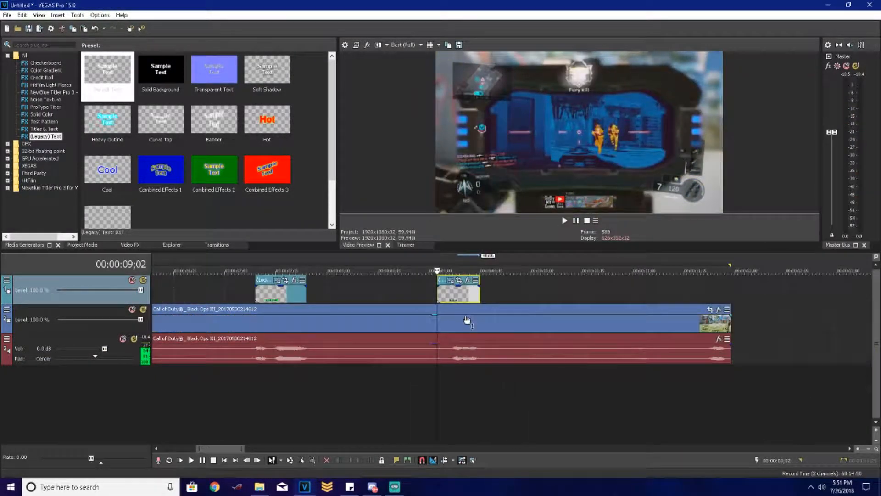
key("space")
scroll(483, 303, "up", 10)
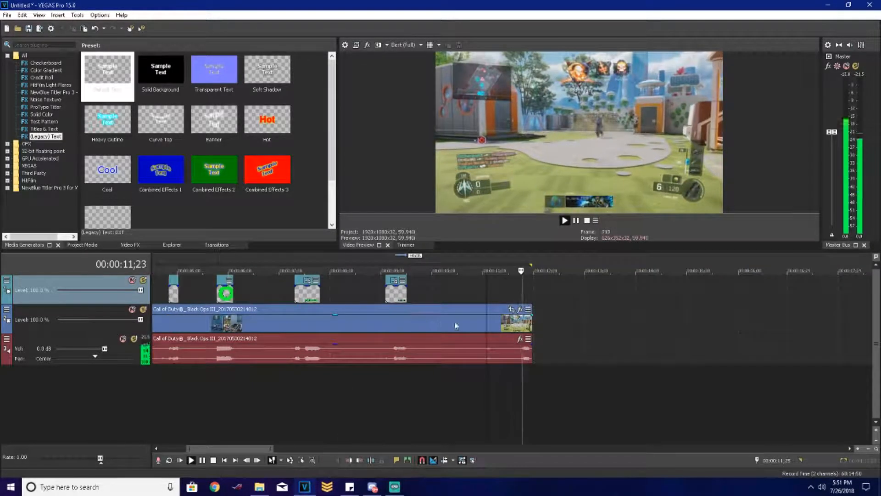
left_click(458, 302)
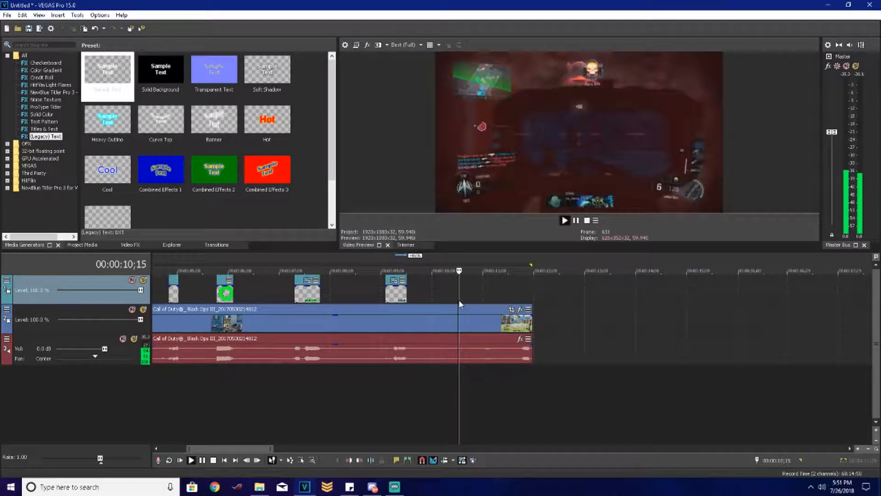
key("space")
left_click(405, 303)
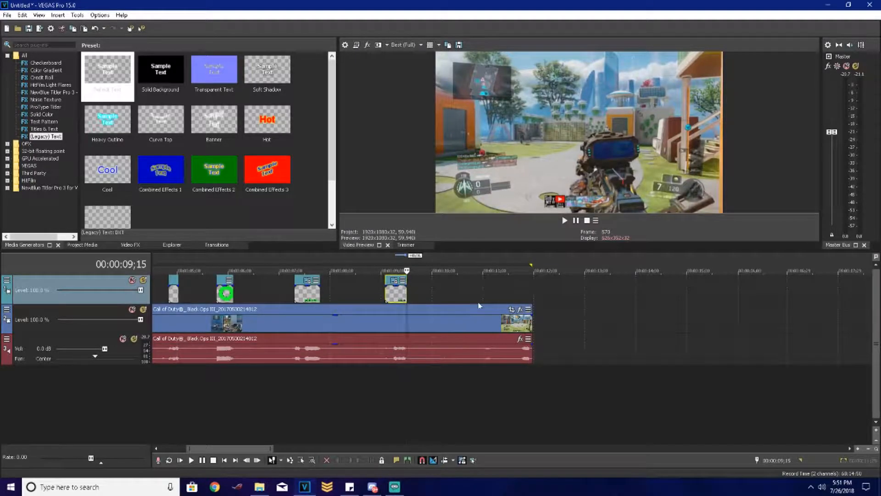
left_click(474, 298)
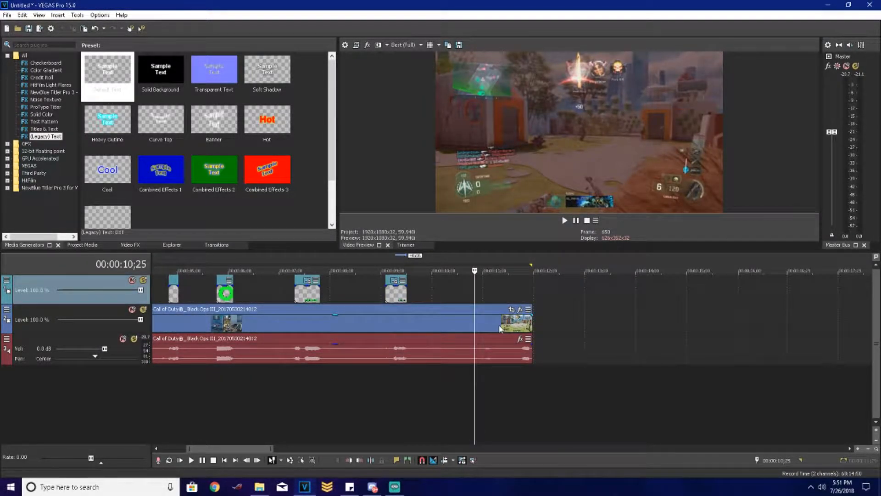
Step: Paste the copied subtitle clip at 00:00:10;25 and change its text colour to red
key("ctrl+v")
left_click(514, 200)
scroll(493, 292, "up", 3)
left_click(504, 291)
left_click(478, 280)
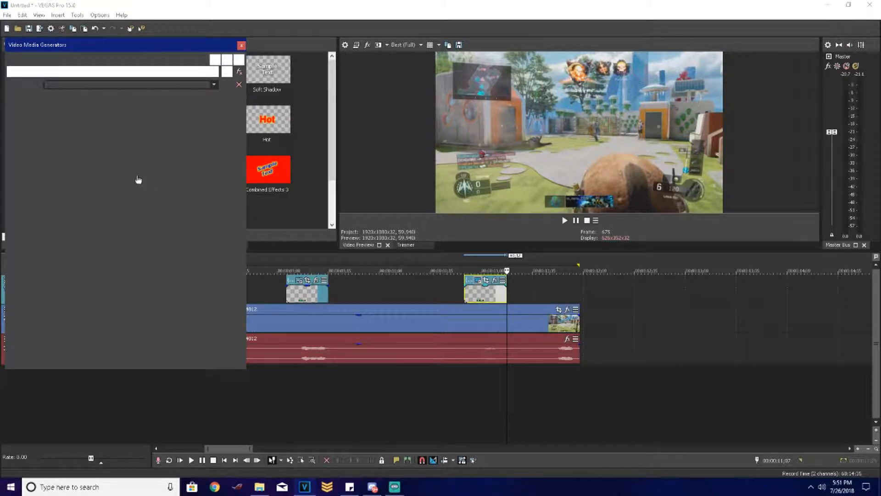
left_click(48, 112)
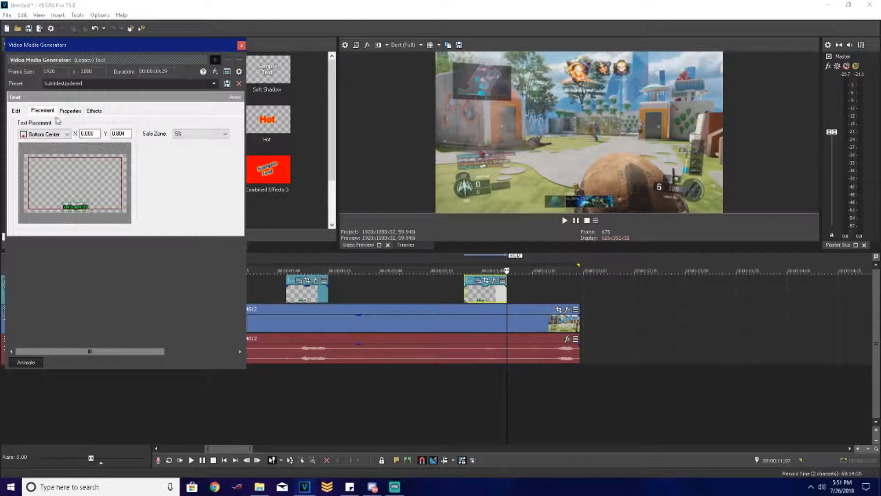
left_click(66, 113)
mouse_move(72, 165)
left_mouse_down()
mouse_move(50, 156)
mouse_move(35, 163)
left_mouse_up()
Step: Replace the text of the pasted red subtitle with "was it split?" and close its text settings
left_click(16, 111)
key("ctrl+a")
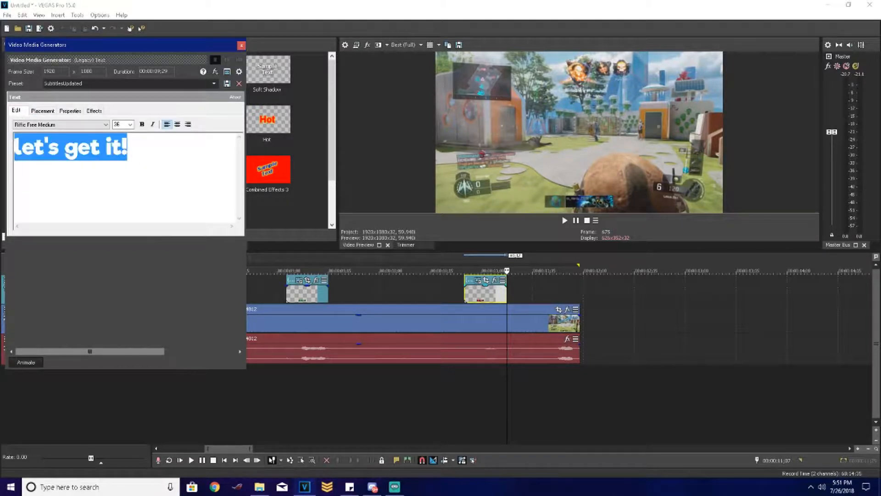
key("BackSpace")
type("was is")
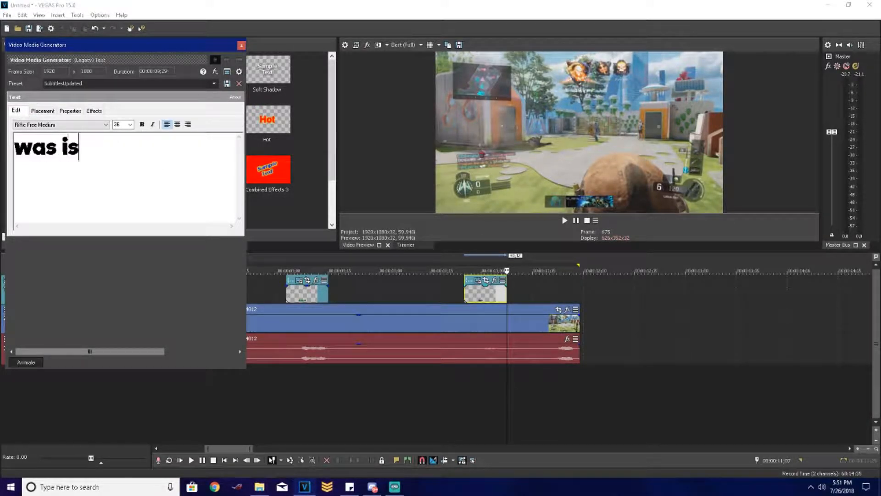
key("BackSpace")
type("t split?")
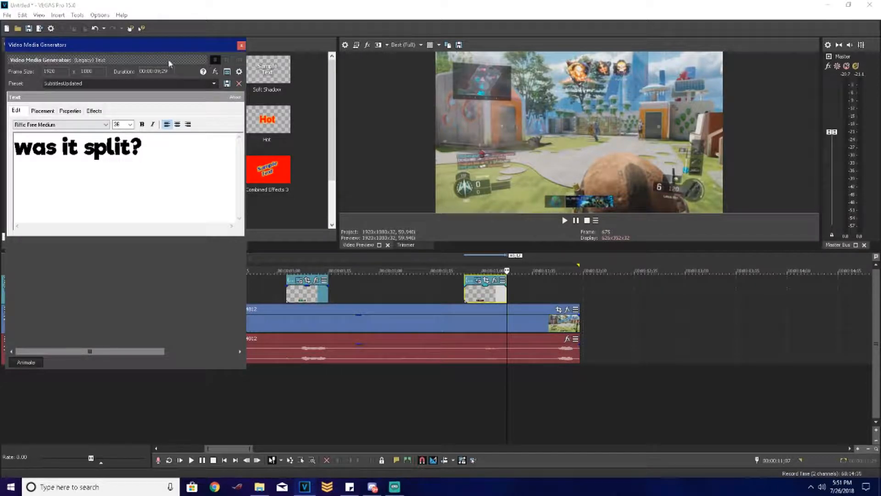
left_click(241, 46)
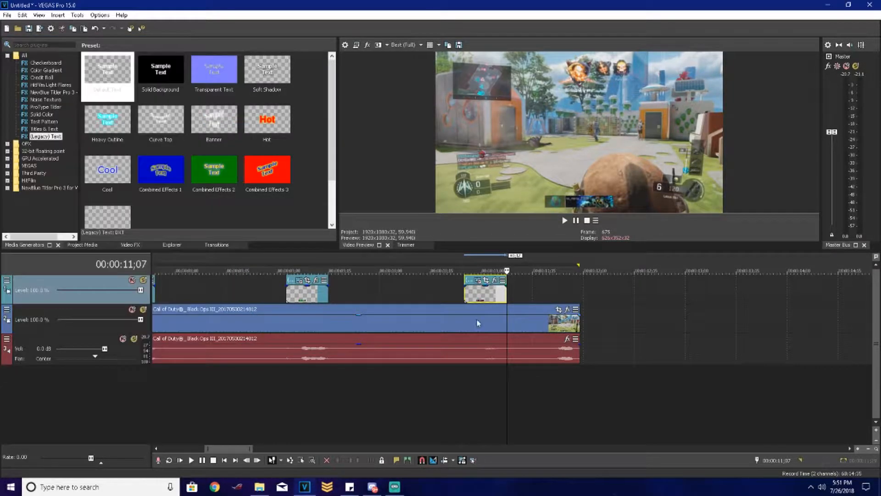
Step: Replay the audio from about 00:00:10;07 to locate where the speech for the "was it split?" subtitle begins
left_click(466, 295)
scroll(517, 356, "up", 1)
key("space")
key("space")
key("space")
key("space")
left_click(416, 328)
key("space")
key("space")
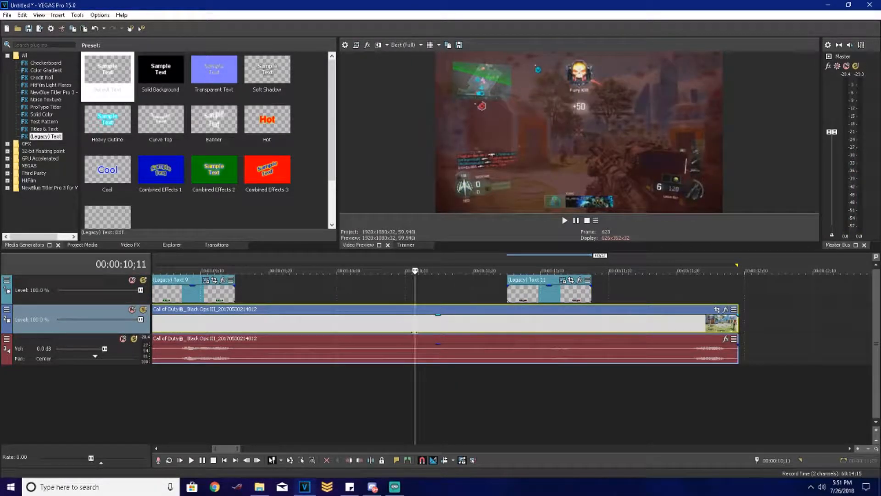
left_click(385, 340)
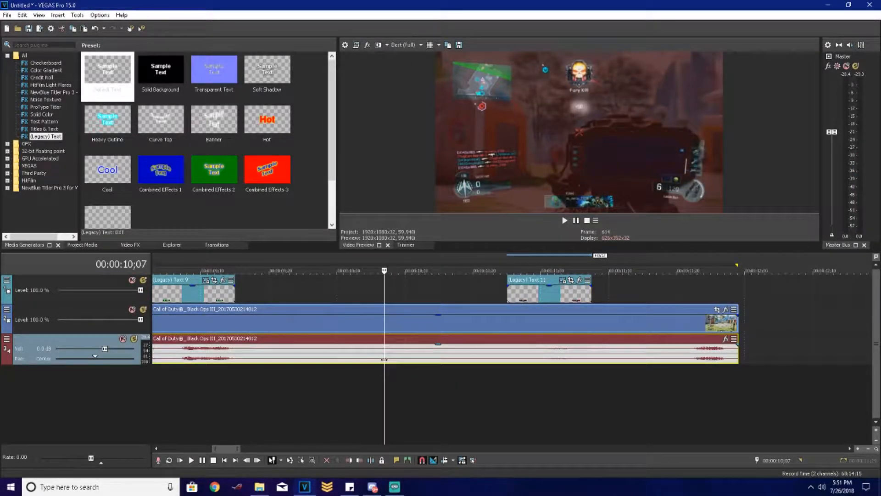
key("space")
key("space")
left_click(438, 360)
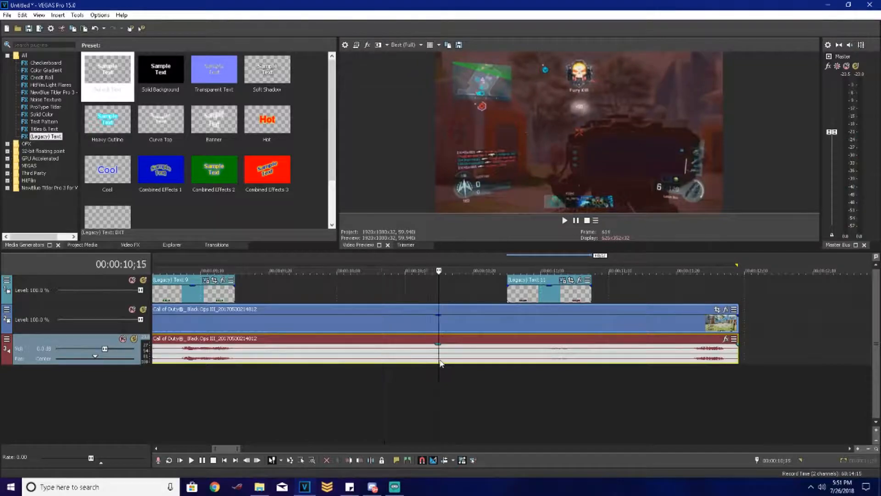
left_click(385, 357)
key("space")
key("space")
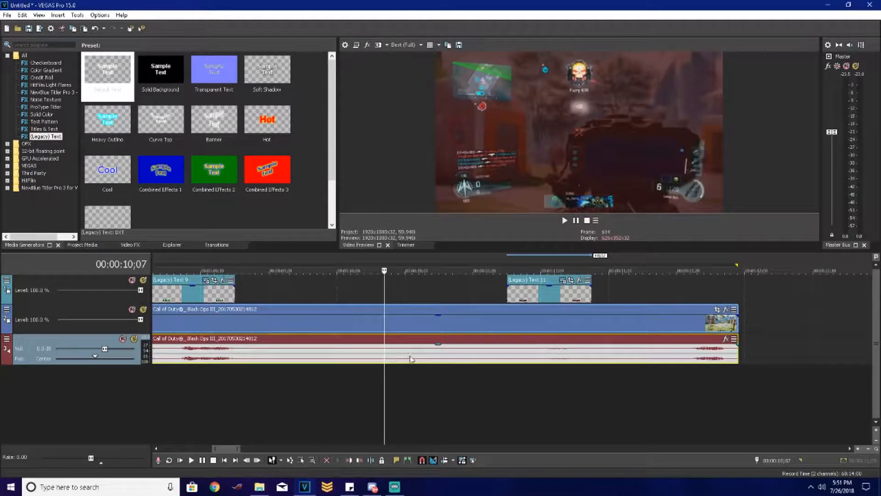
left_click(443, 355)
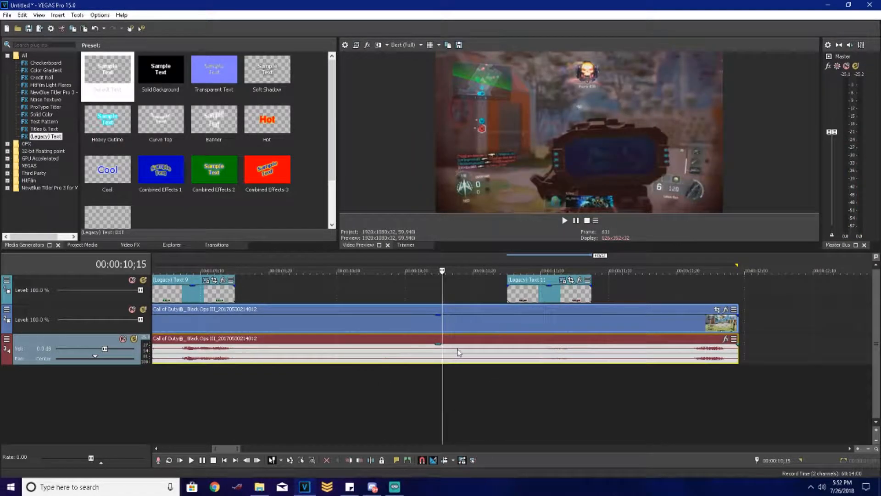
key("space")
key("space")
Step: Move the "was it split?" subtitle to start at 00:00:10;18 and lengthen its end while playing it back
left_click_drag(547, 290, 503, 290)
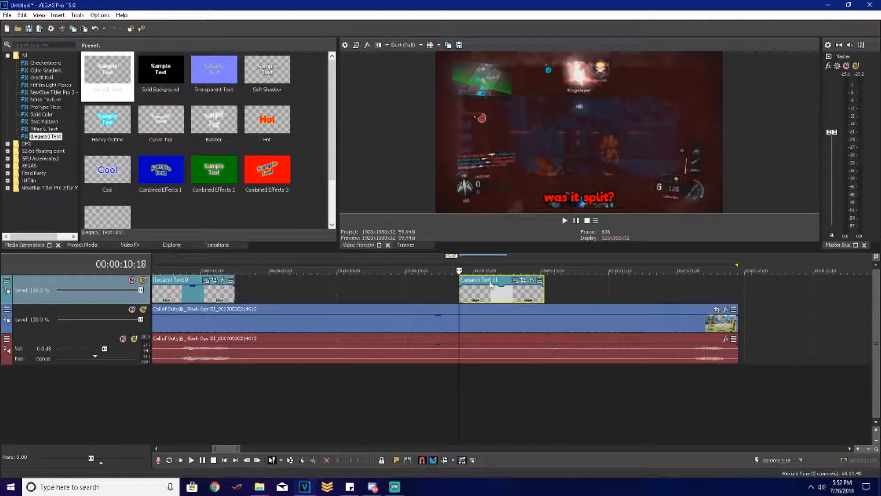
key("space")
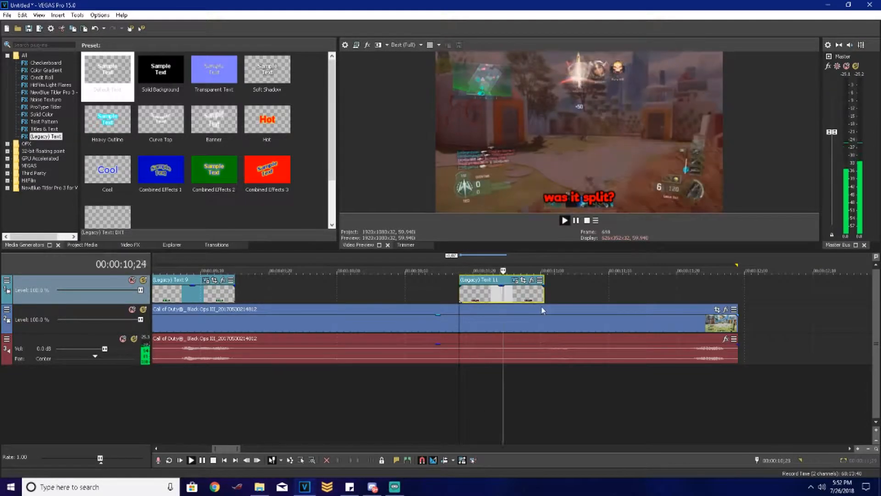
left_click_drag(545, 294, 574, 294)
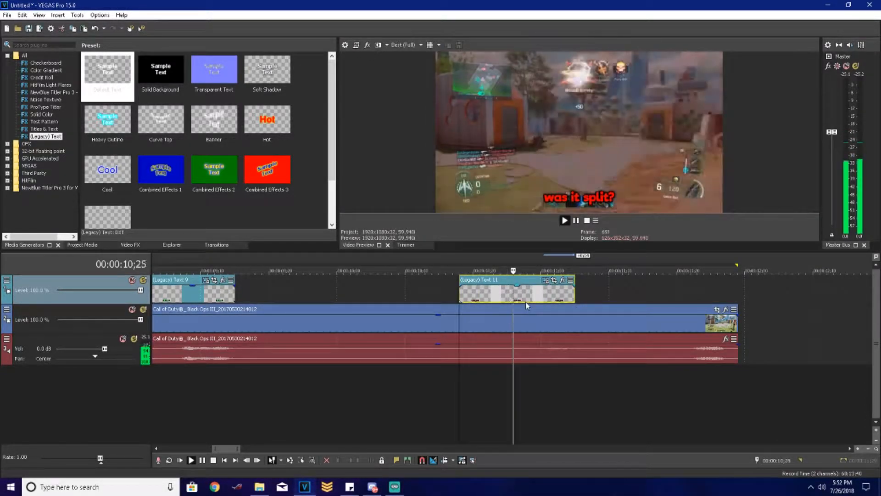
left_click(546, 279)
left_click(560, 101)
scroll(402, 302, "down", 3)
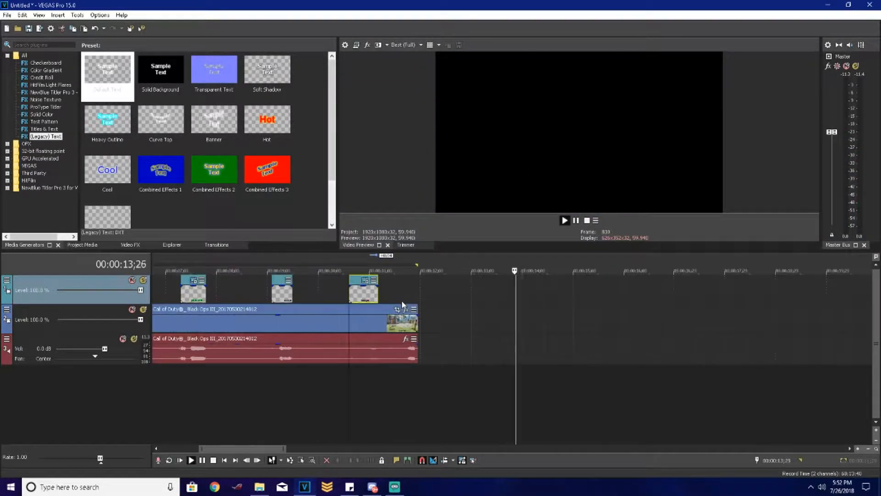
key("space")
Step: Paste another subtitle clip at 00:00:11;22, replace its text with "no" and close its text settings
left_click(407, 298)
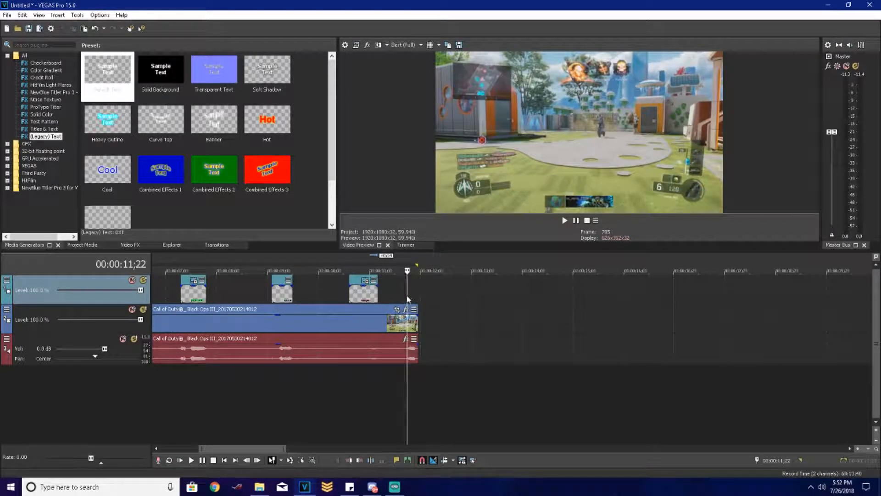
key("ctrl+v")
key("Return")
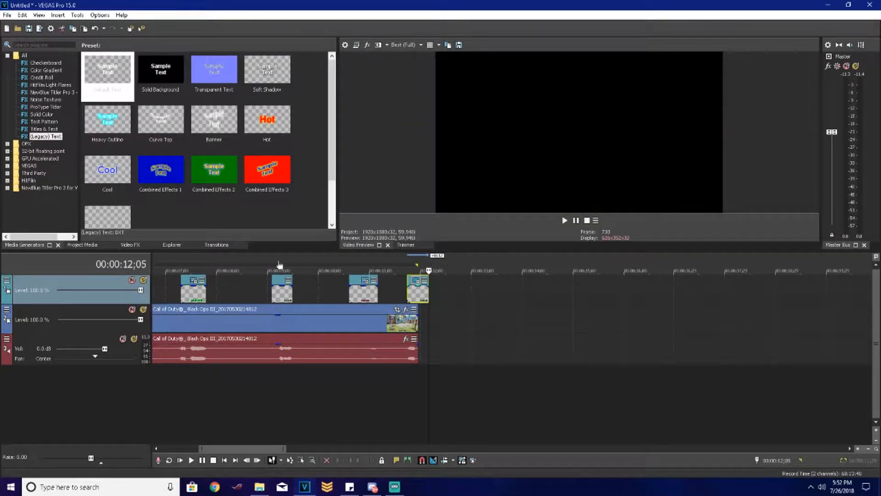
key("ctrl+a")
type("no")
left_click(241, 45)
Step: Trim the end of the last subtitle clip back to the end of the gameplay clip
left_click_drag(429, 292, 418, 291)
scroll(431, 305, "up", 2)
left_click_drag(478, 296, 473, 296)
scroll(361, 304, "down", 6)
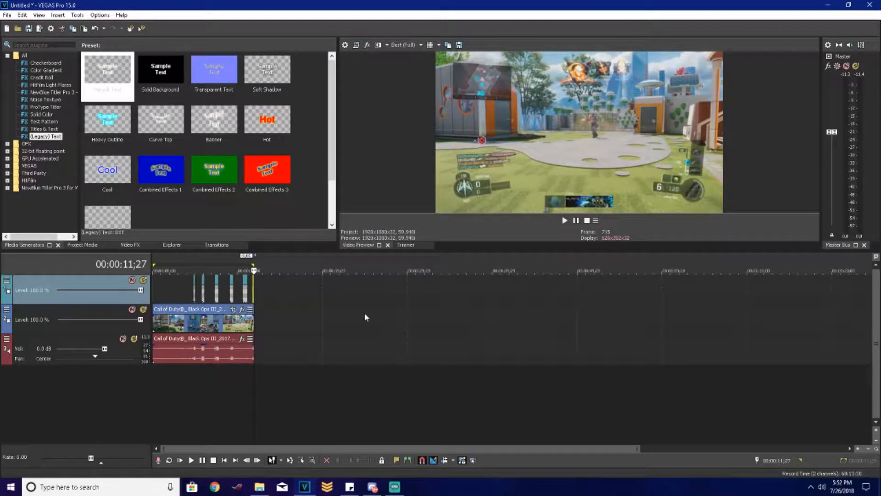
Step: Review the text settings of the large "OH" subtitle and check the "i gotta", "OH" and "i gotta quad!" subtitles on the timeline
scroll(365, 313, "up", 5)
left_click(303, 298)
scroll(304, 298, "up", 3)
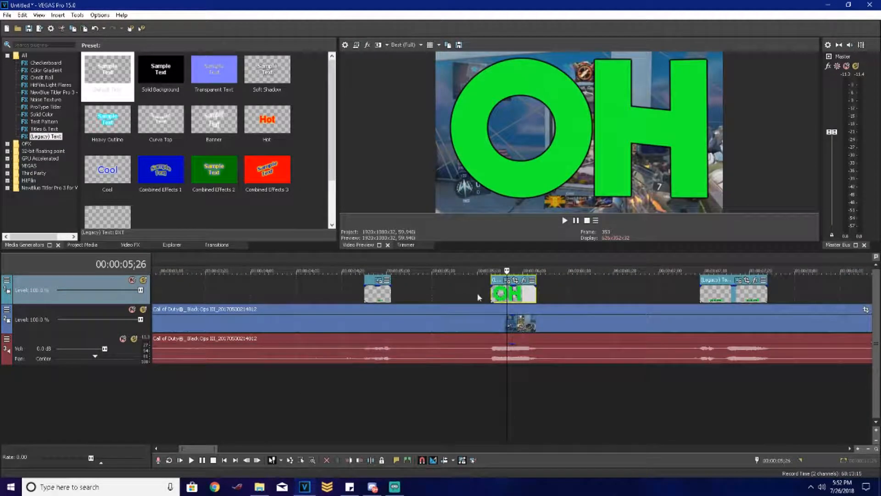
left_click(508, 279)
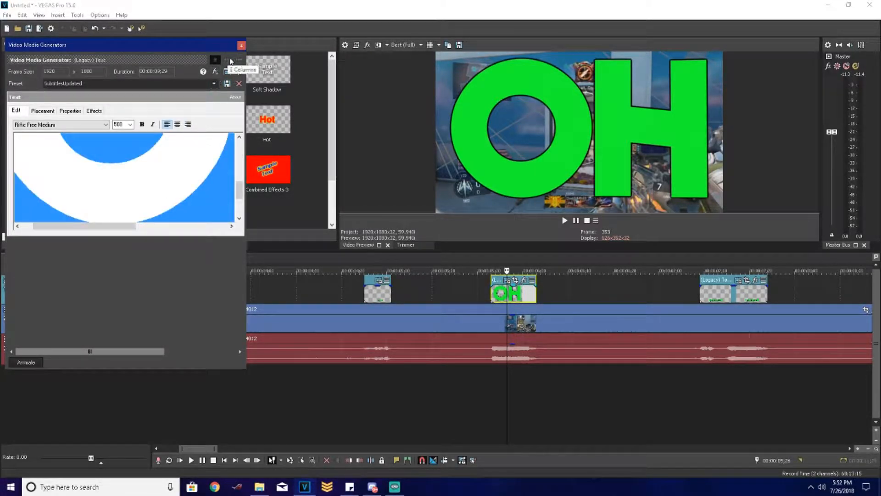
left_click(241, 45)
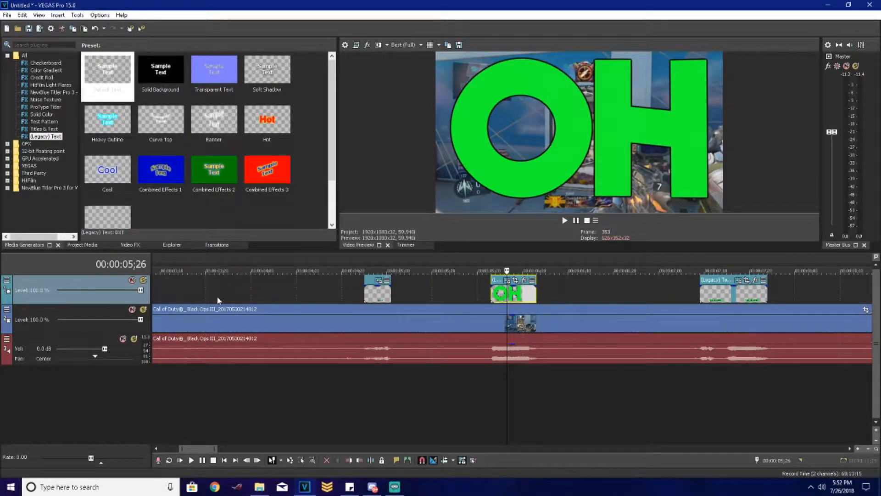
left_click(255, 289)
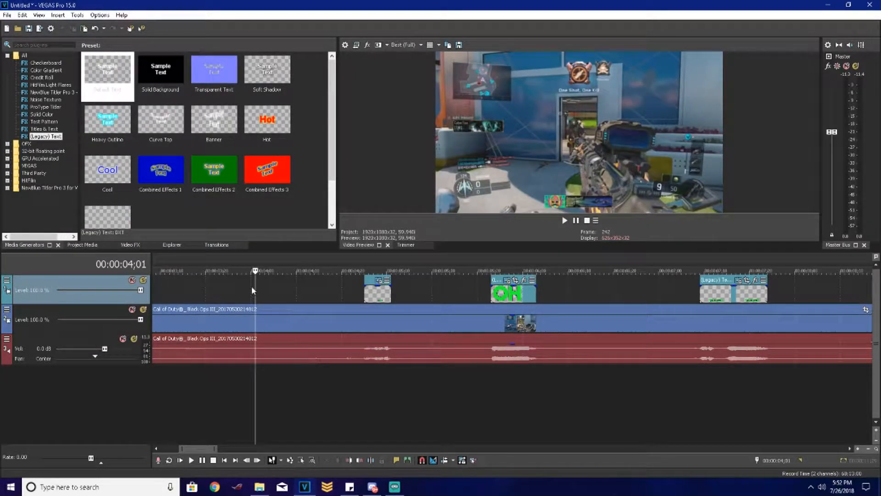
left_click(378, 301)
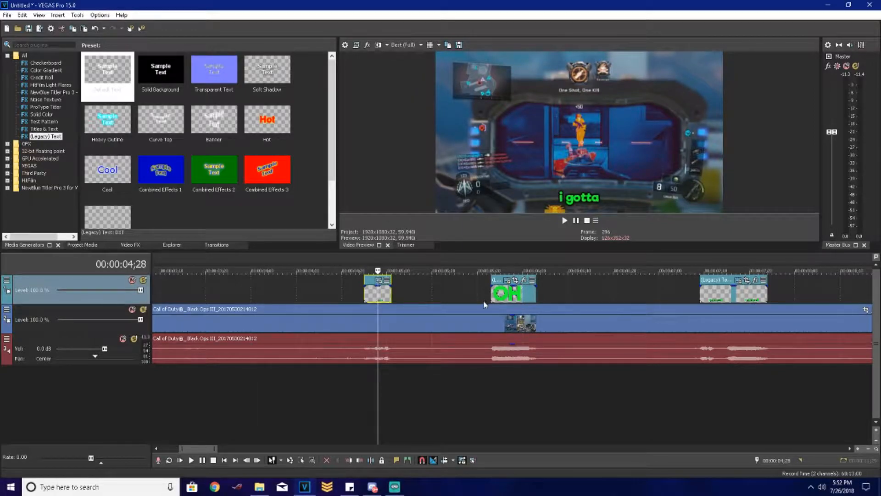
left_click(498, 302)
key("space")
left_click(714, 297)
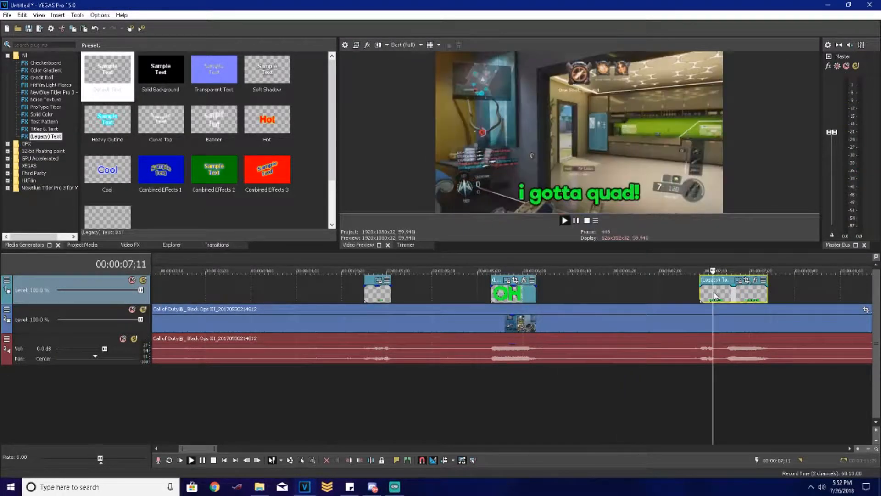
scroll(637, 315, "down", 4)
key("space")
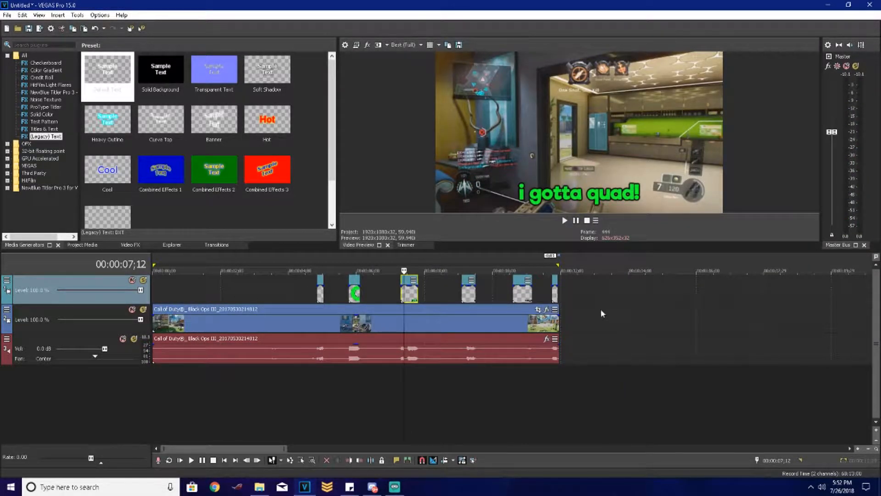
Step: Insert a VEGAS Titles & Text event at 00:00:07;12 on the subtitle track and browse its font list
right_click(641, 299)
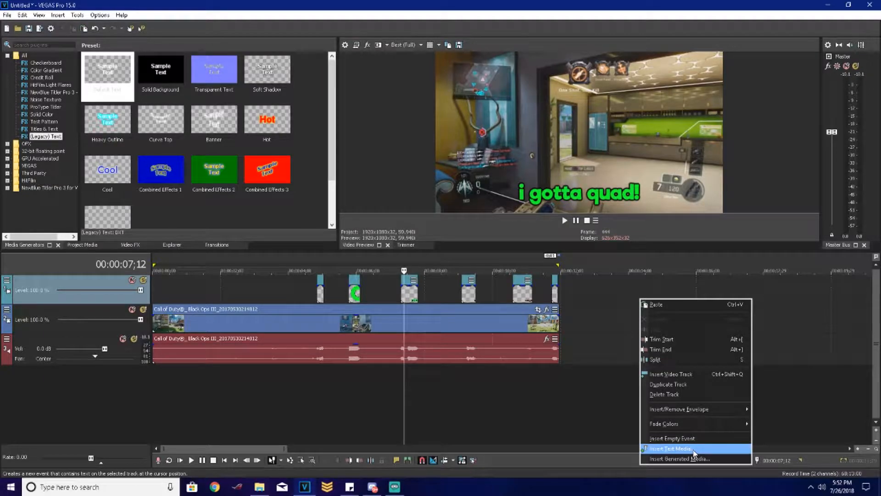
left_click(670, 448)
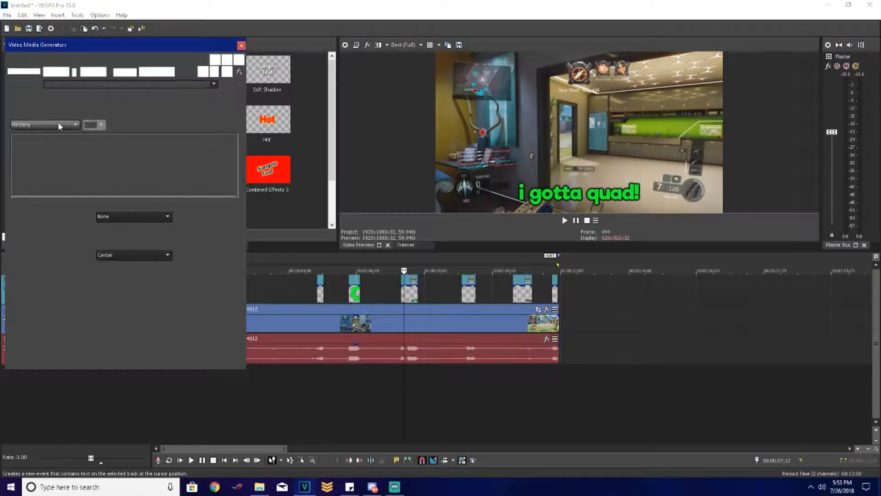
left_click(55, 124)
scroll(52, 253, "up", 5)
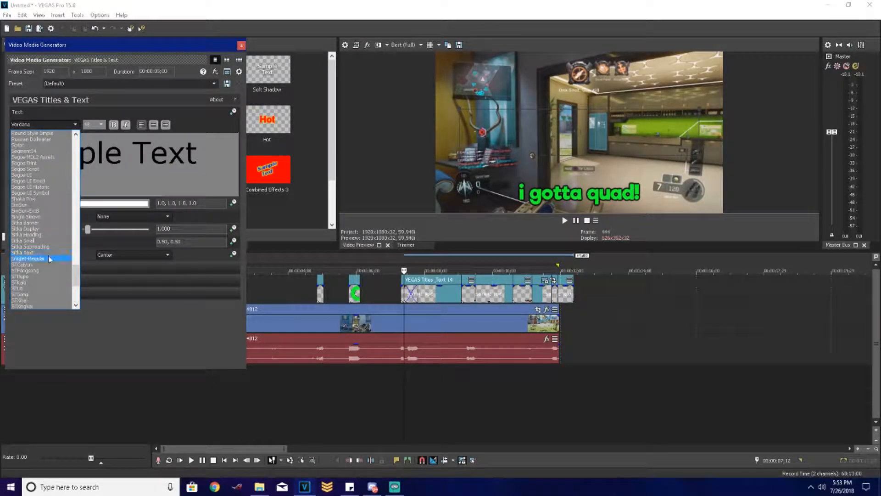
scroll(51, 252, "up", 20)
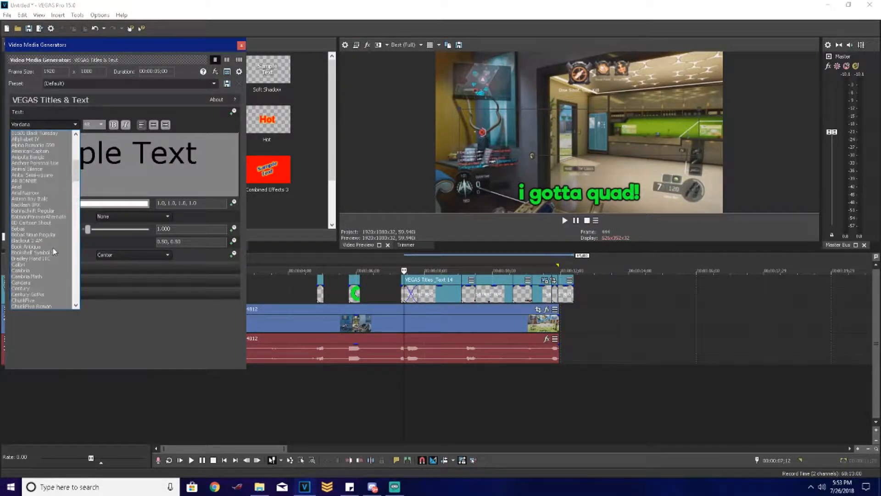
scroll(51, 249, "down", 12)
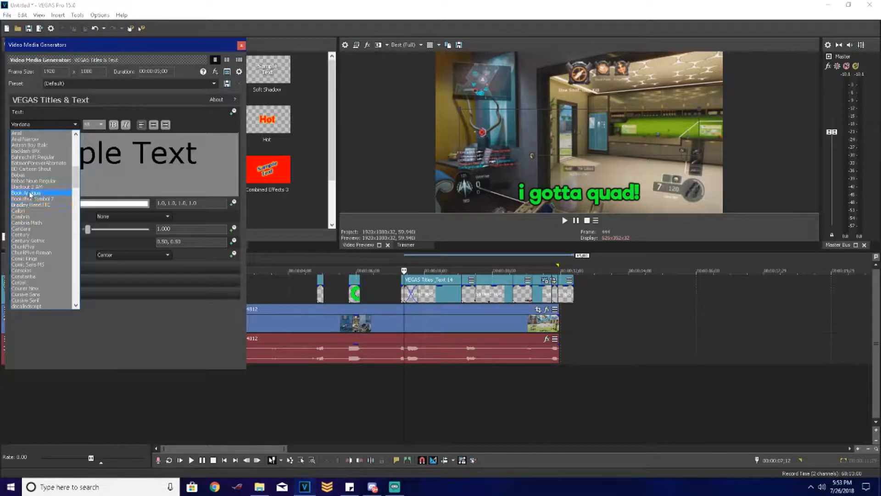
left_click(45, 251)
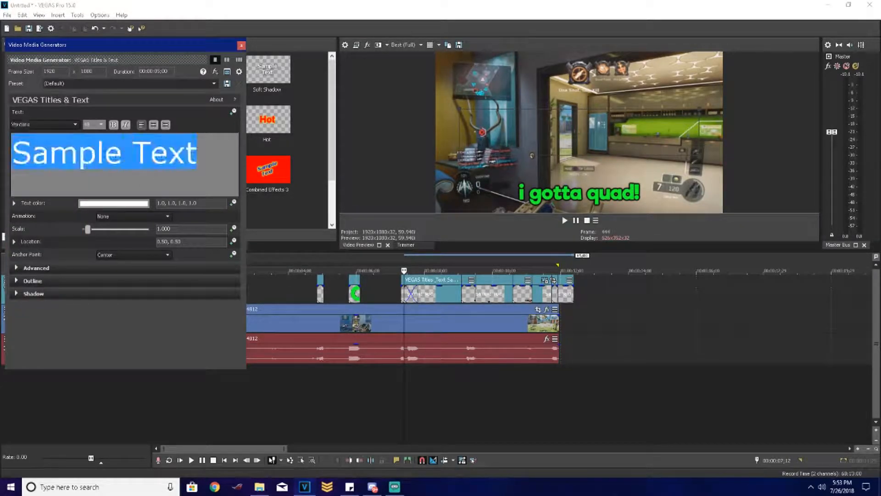
Step: Replace the sample text of the new Titles & Text event with "lets get it"
type("lerts")
key("BackSpace")
key("BackSpace")
key("BackSpace")
type("ts g")
key("BackSpace")
type("it")
key("BackSpace")
key("BackSpace")
type("get it")
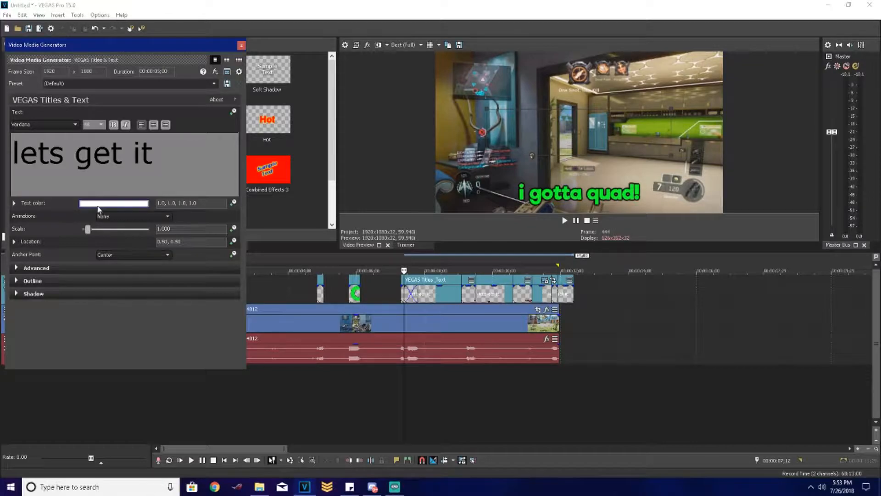
Step: Set the text colour of "lets get it" to magenta (1.0, 0.0, 1.0, 1.0) and expand its outline settings
left_click(117, 205)
left_click_drag(104, 258, 0, 205)
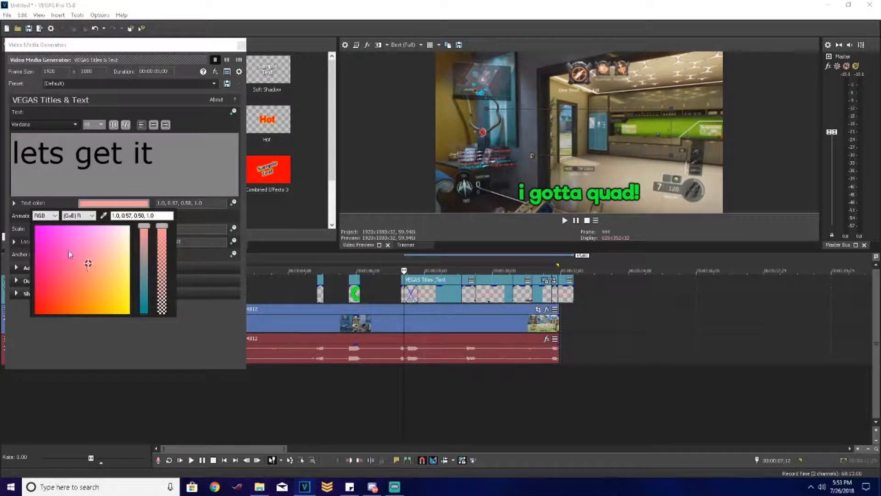
left_click_drag(70, 255, 22, 217)
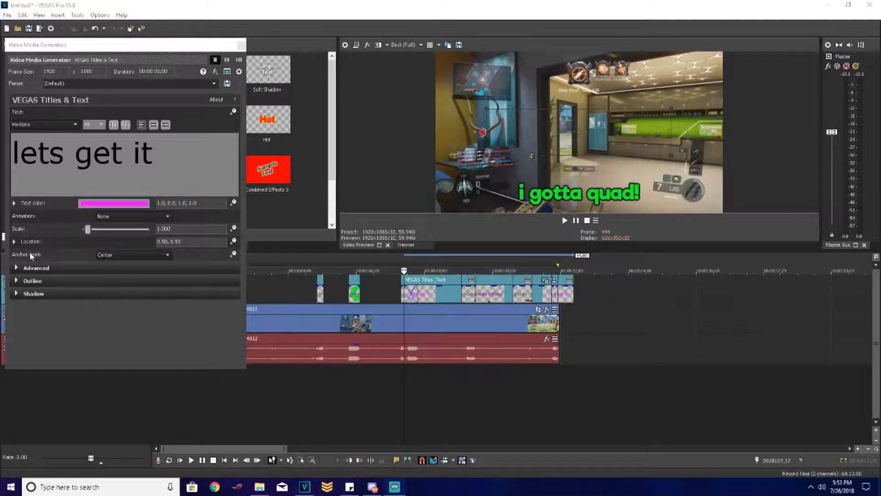
left_click(28, 281)
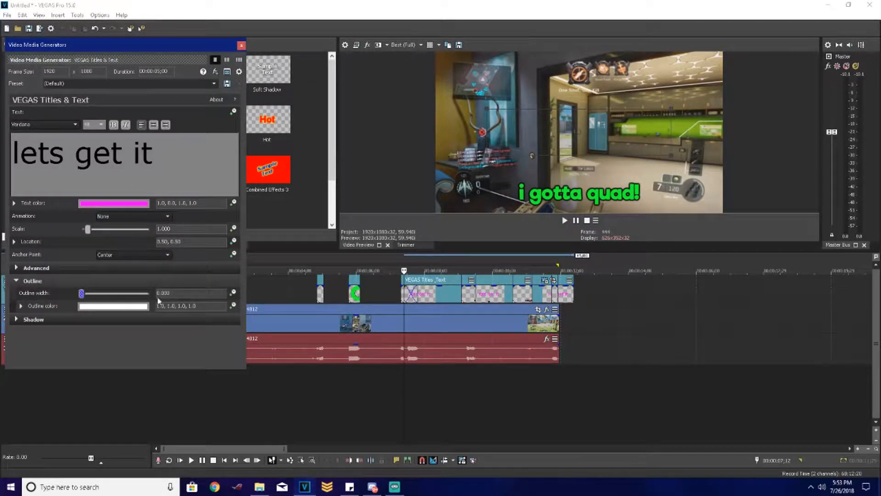
Step: Give "lets get it" a white outline with a width of 10.000 and move its event to the start of the subtitle track
left_click(100, 307)
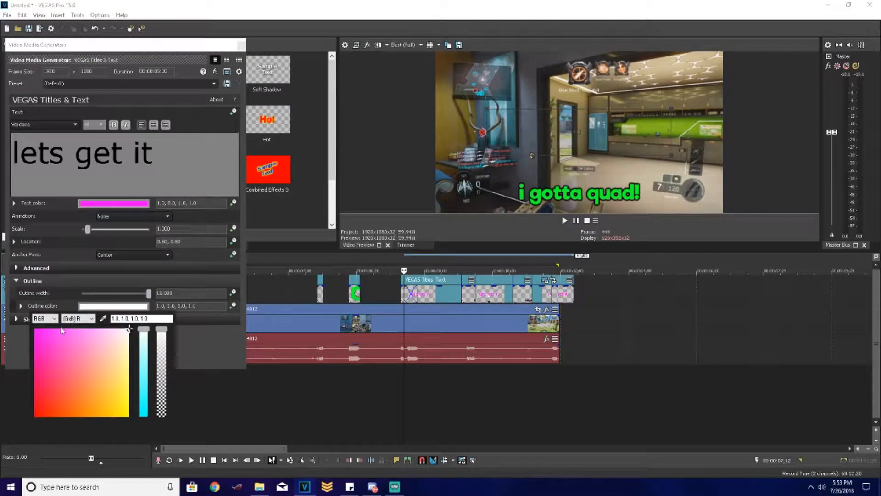
left_click(27, 342)
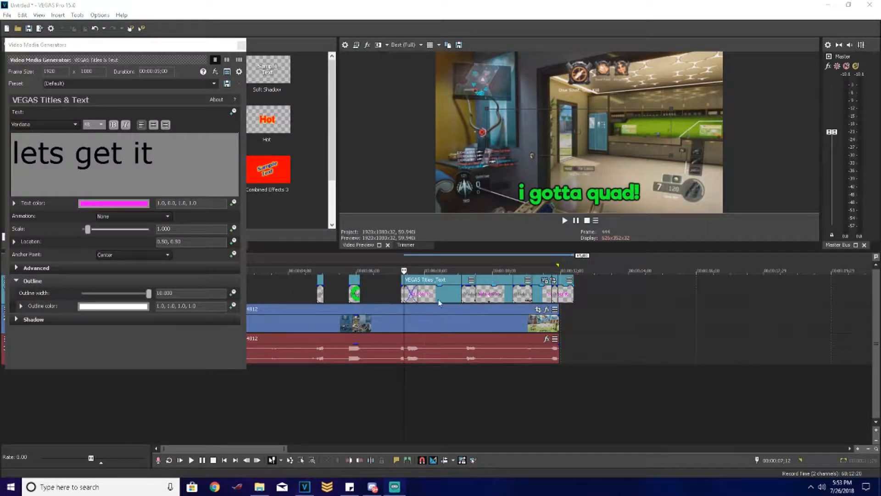
left_click_drag(570, 295, 270, 297)
left_click(292, 297)
scroll(332, 312, "down", 3)
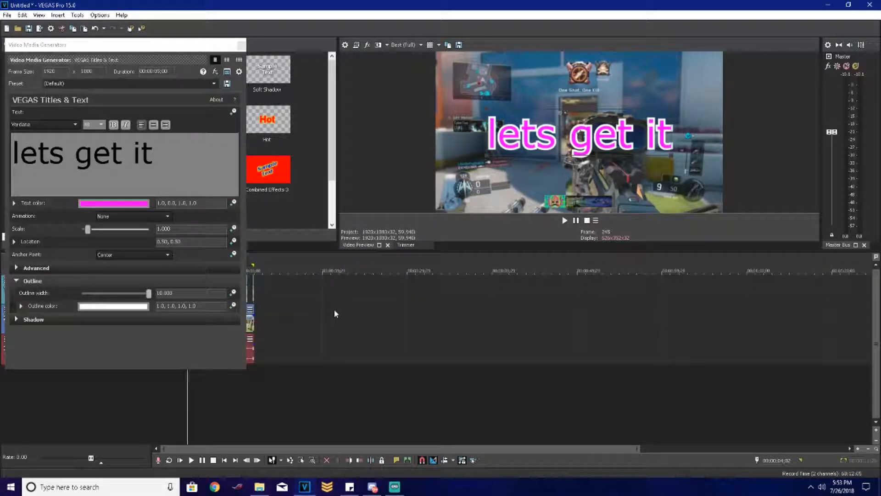
Step: Reposition the "lets get it" text at the lower centre of the frame, at location 0.50, 0.15
mouse_move(568, 150)
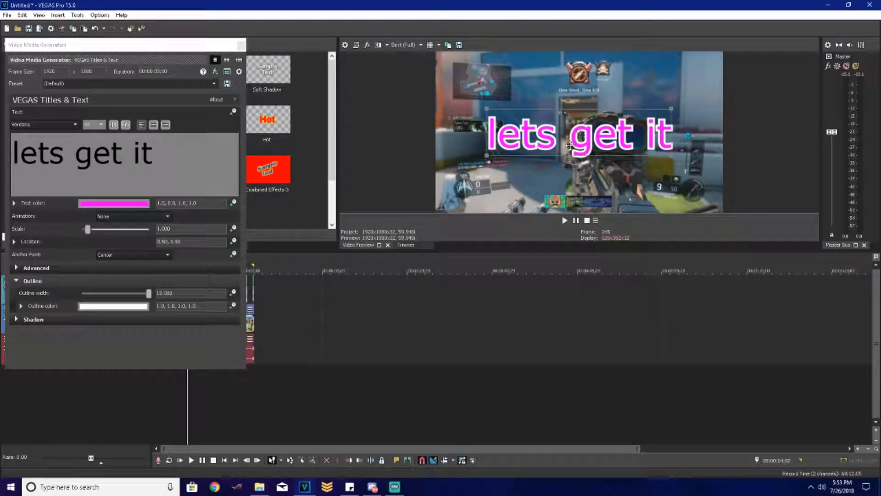
mouse_move(556, 121)
left_click_drag(559, 127, 558, 183)
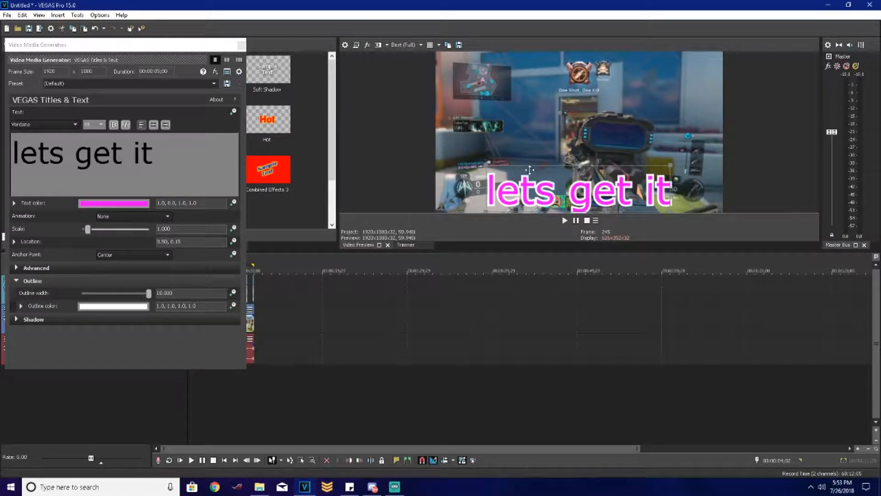
mouse_move(585, 185)
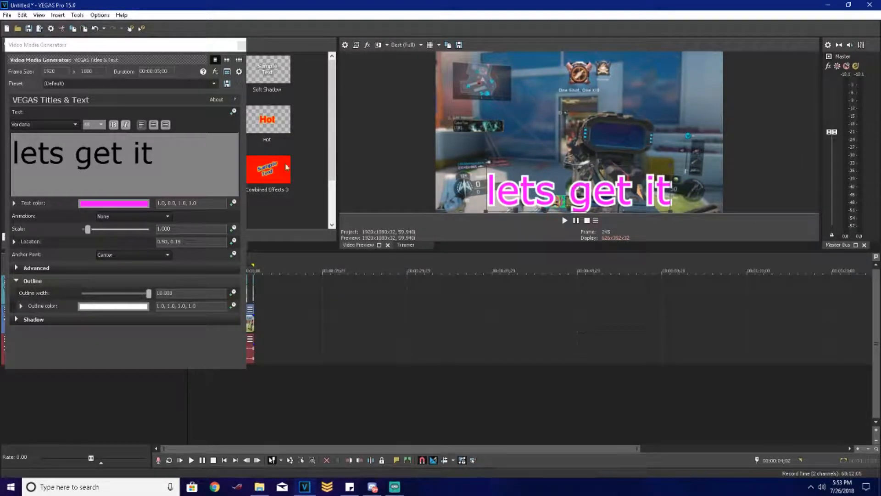
Step: Enable a black shadow on "lets get it" and change its font to Russian Dollmaker
left_click(177, 170)
key("ctrl+a")
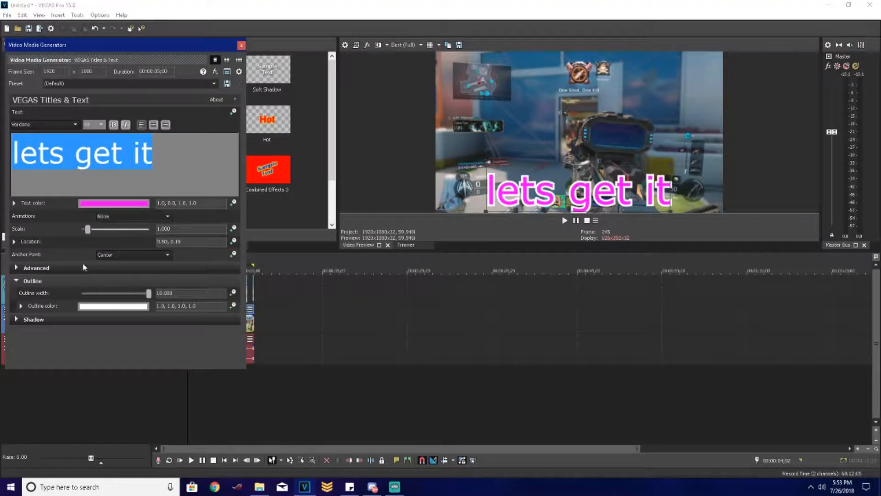
left_click(39, 321)
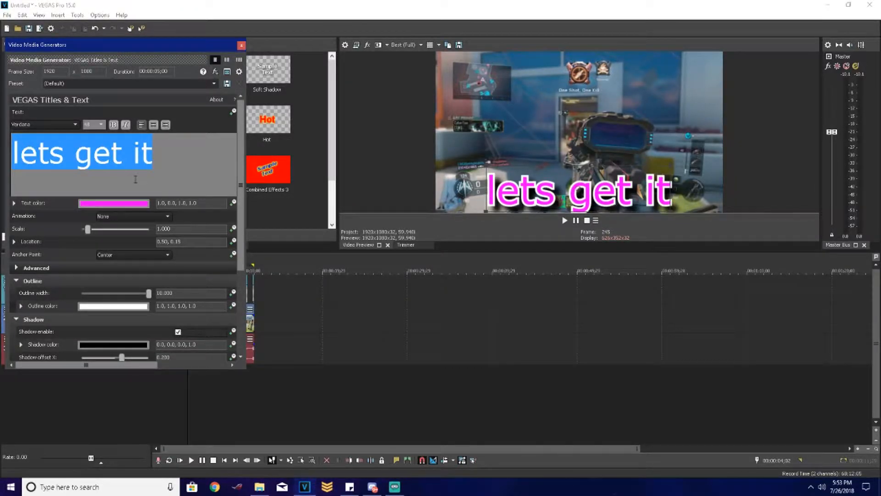
left_click(44, 125)
scroll(31, 188, "up", 10)
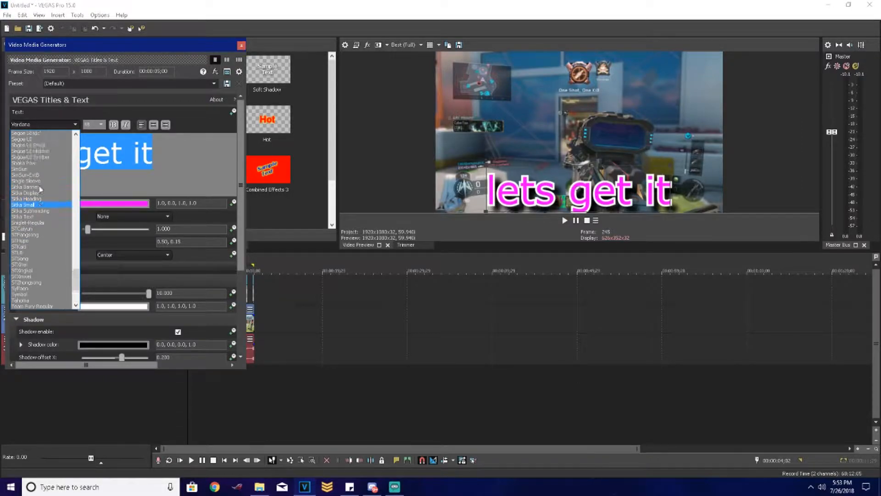
left_click(31, 212)
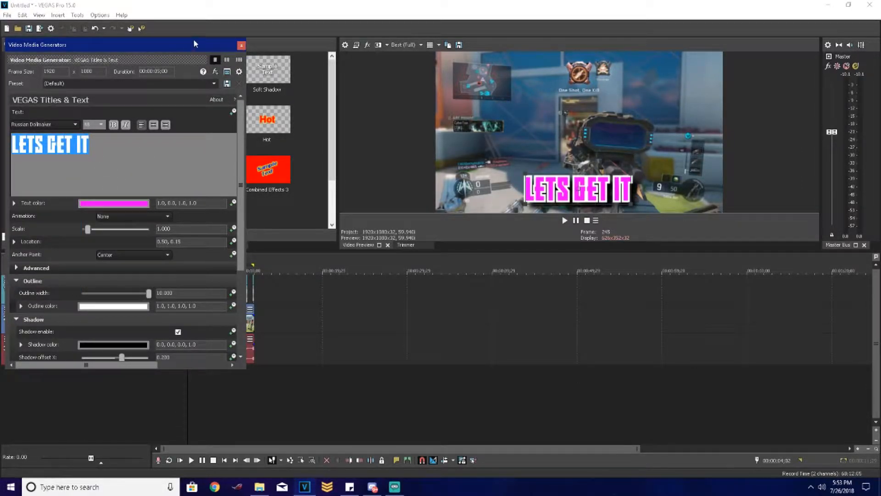
Step: Close the title settings and play back the "lets get it" title over the start of the clip
left_click(241, 46)
key("space")
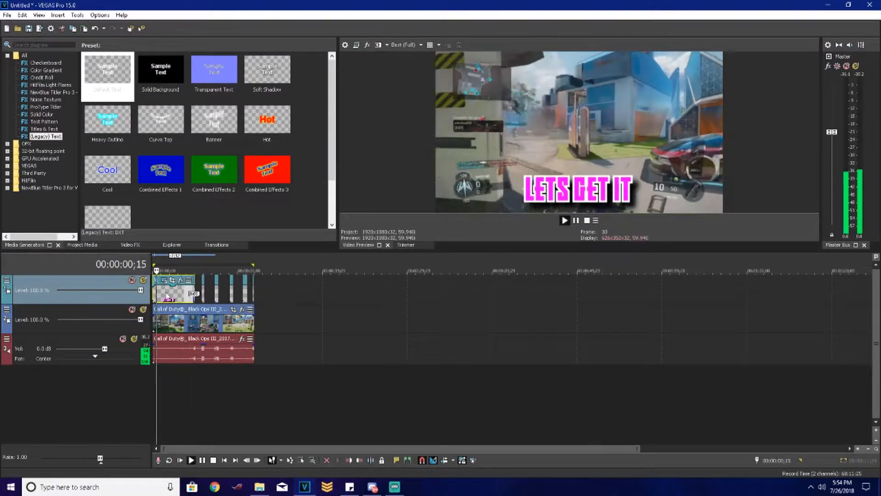
scroll(176, 294, "up", 5)
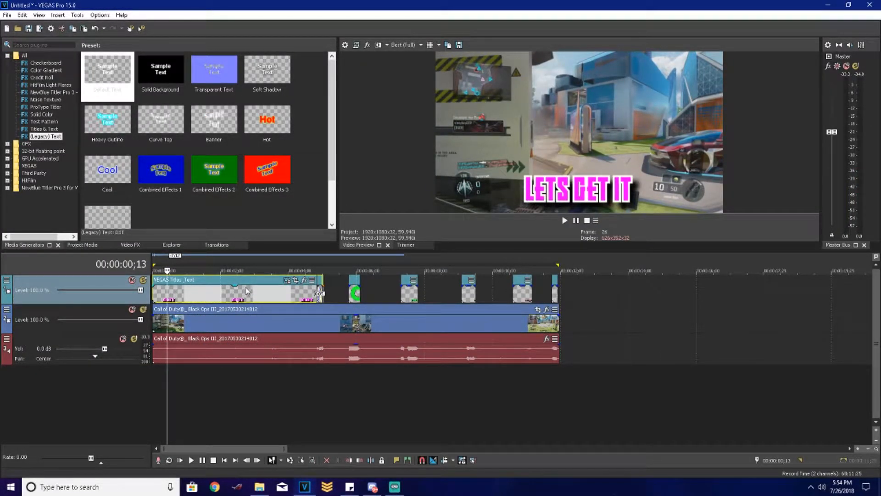
Step: Try the Drop Split preset on the "lets get it" title and preview its animation
left_click(287, 280)
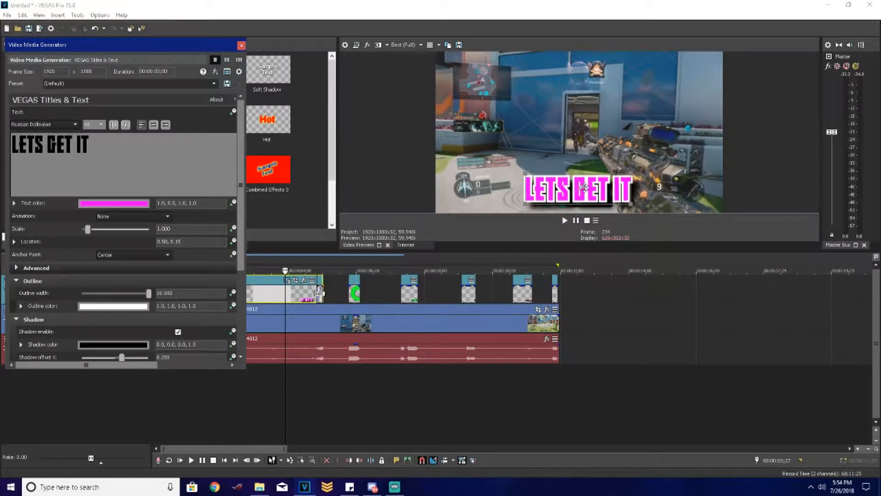
left_click(217, 87)
left_click(122, 123)
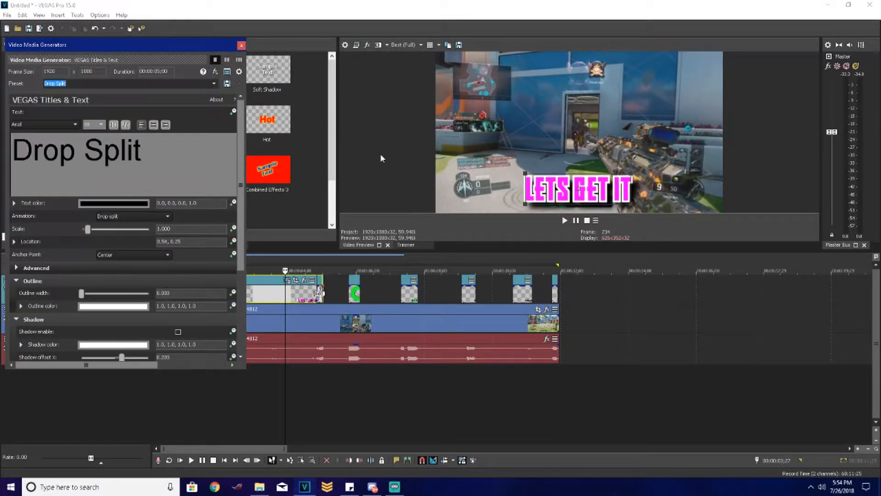
left_click(275, 271)
key("space")
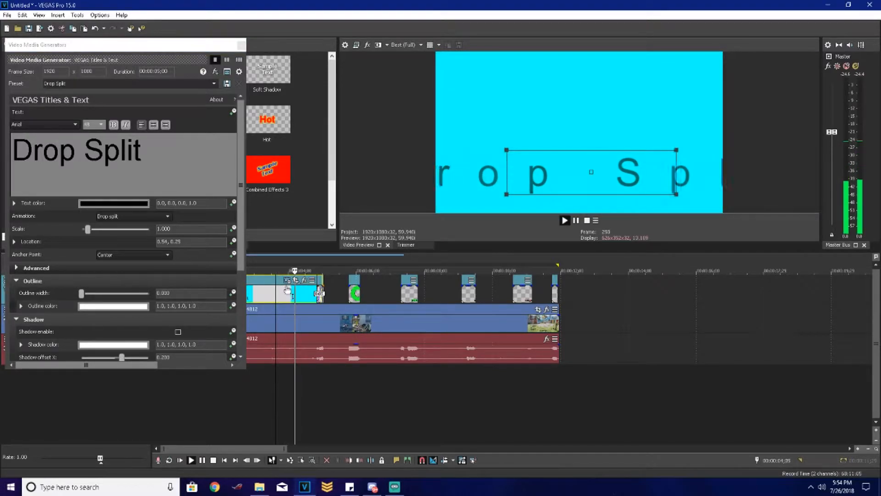
key("space")
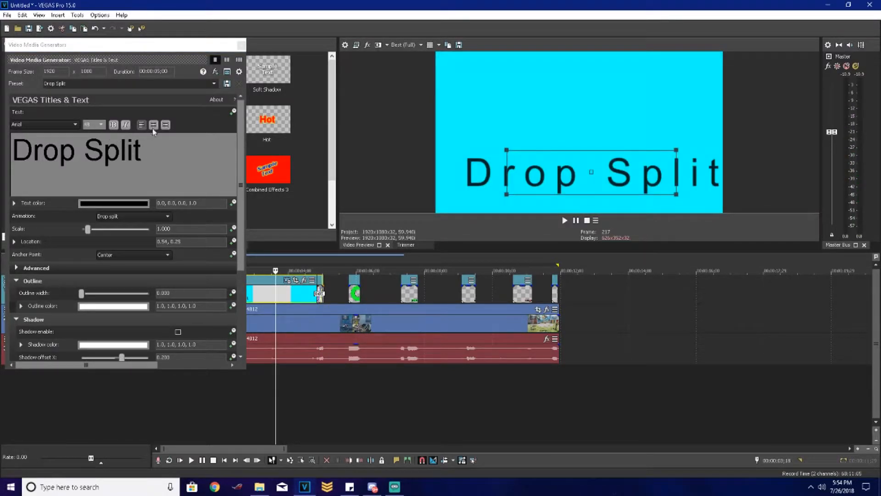
Step: Close the title settings and undo the Drop Split preset
left_click(214, 83)
left_click(220, 47)
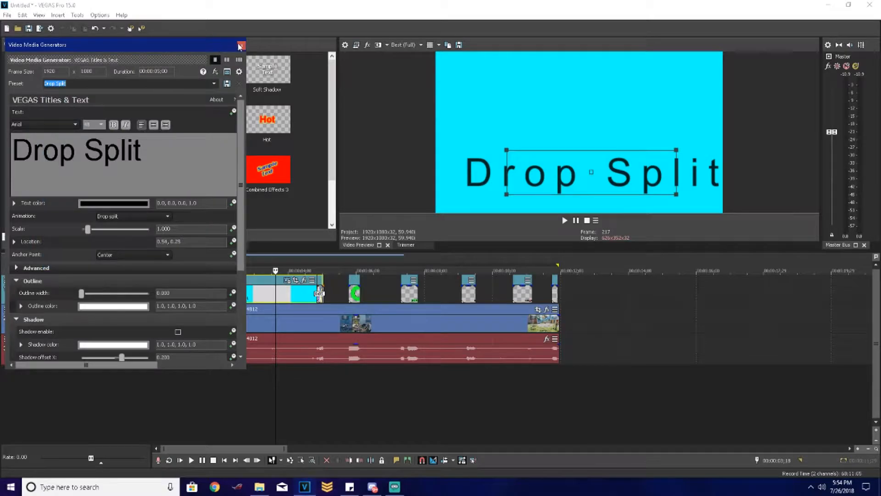
left_click(241, 46)
key("ctrl+z")
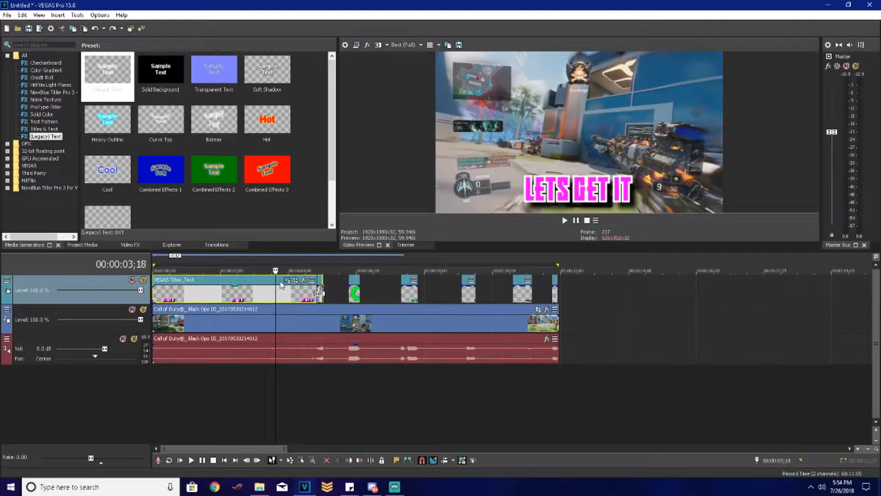
Step: Reopen the settings of the "lets get it" title and set its animation to Jump
left_click(283, 284)
left_click(286, 281)
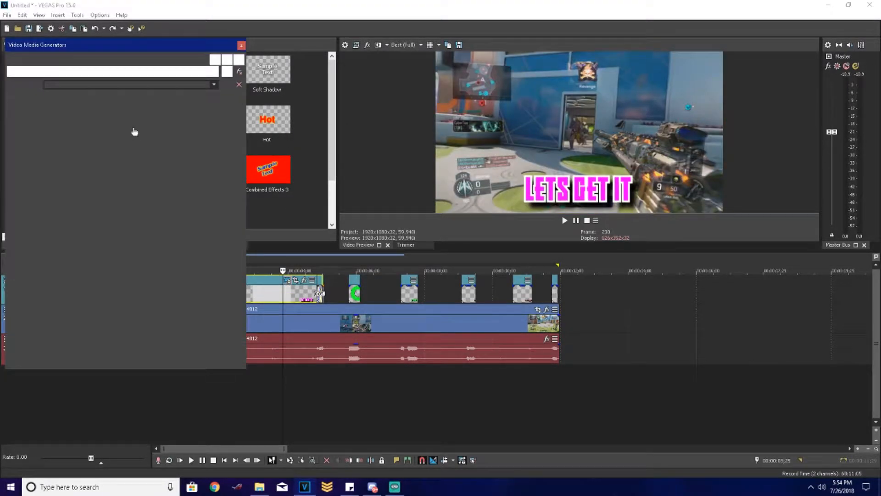
left_click(132, 220)
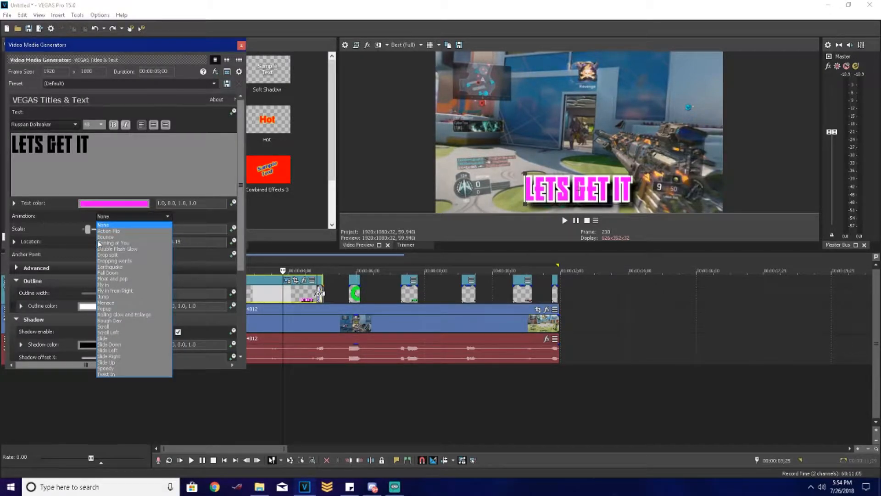
left_click(118, 297)
Step: Preview the Jump animation of "lets get it", closing the title settings and playing from near the start of the timeline
left_click(272, 301)
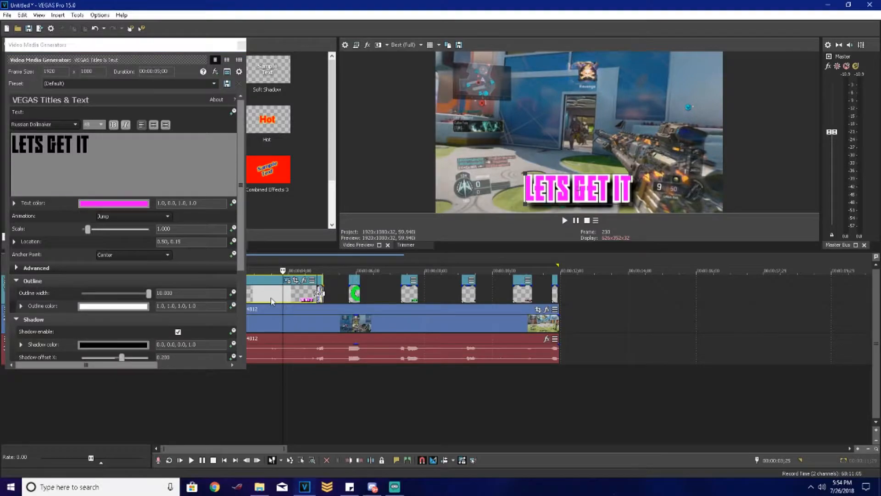
key("space")
key("space")
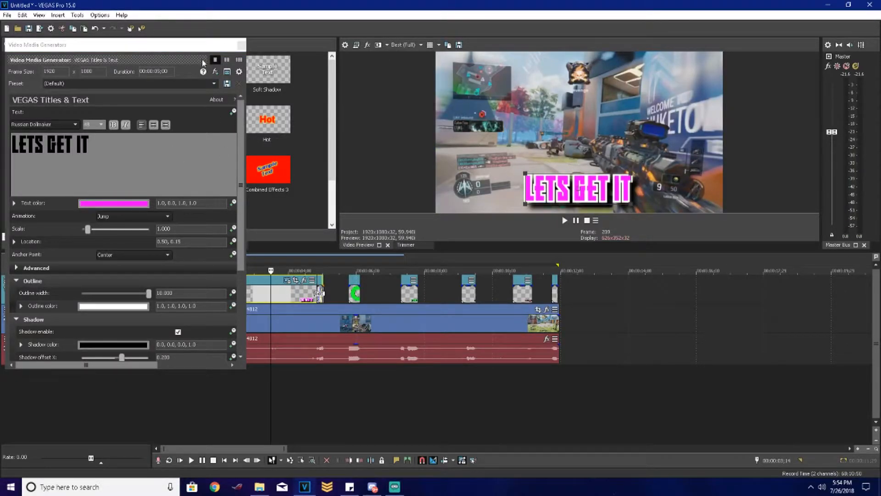
left_click(241, 45)
key("Home")
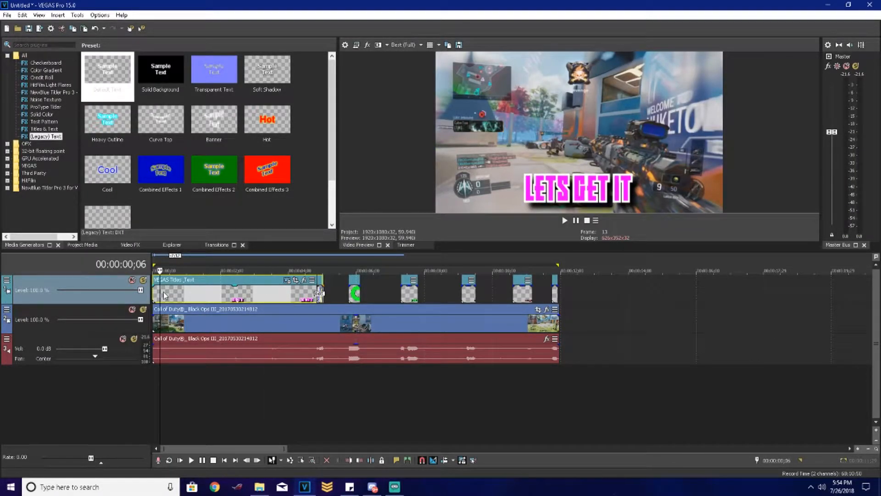
key("space")
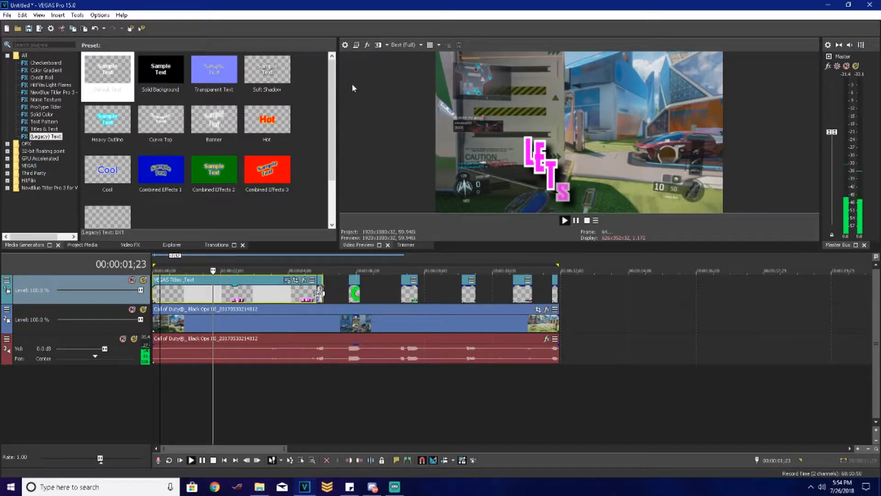
key("space")
Step: Try the Good (Full) video preview quality and play back the animated title
left_click(413, 45)
mouse_move(408, 75)
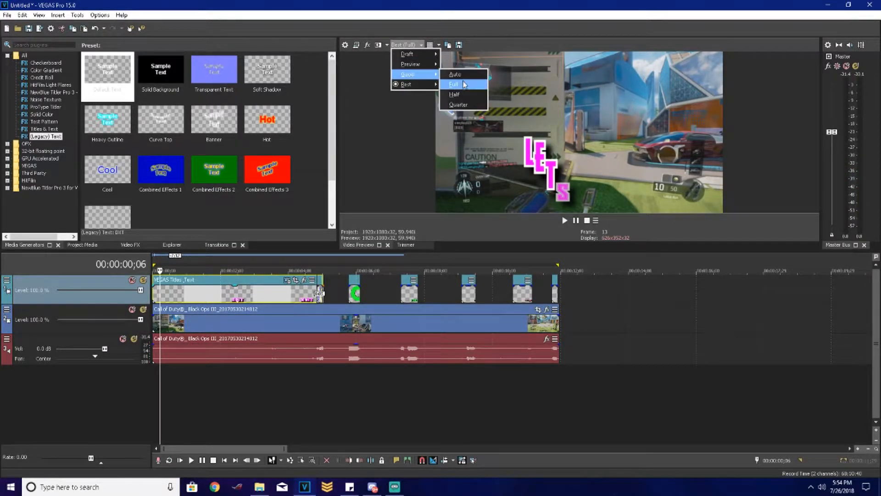
left_click(464, 82)
key("space")
key("space")
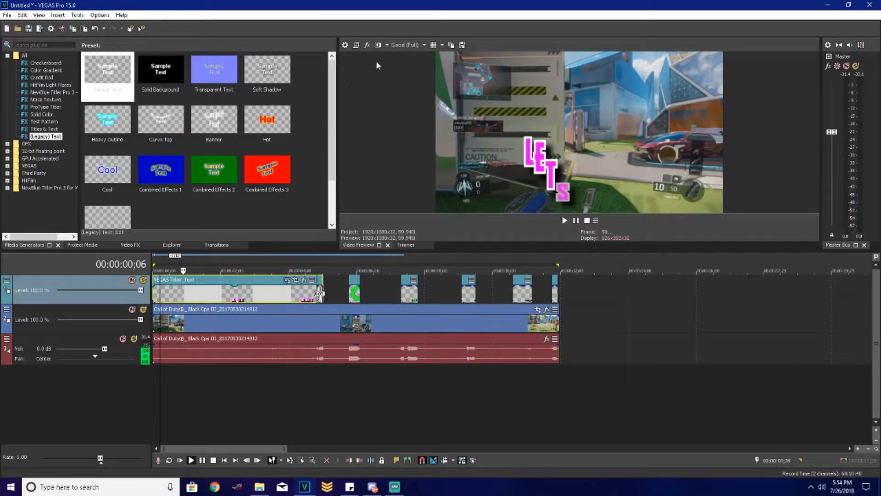
Step: Set the video preview quality to Preview (Full) and play back the animated "lets get it" title
left_click(407, 44)
mouse_move(411, 65)
left_click(459, 75)
key("space")
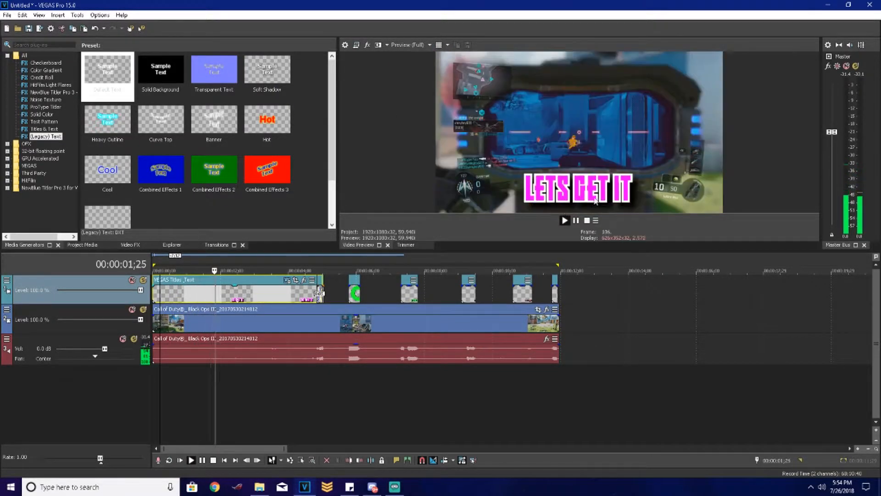
key("space")
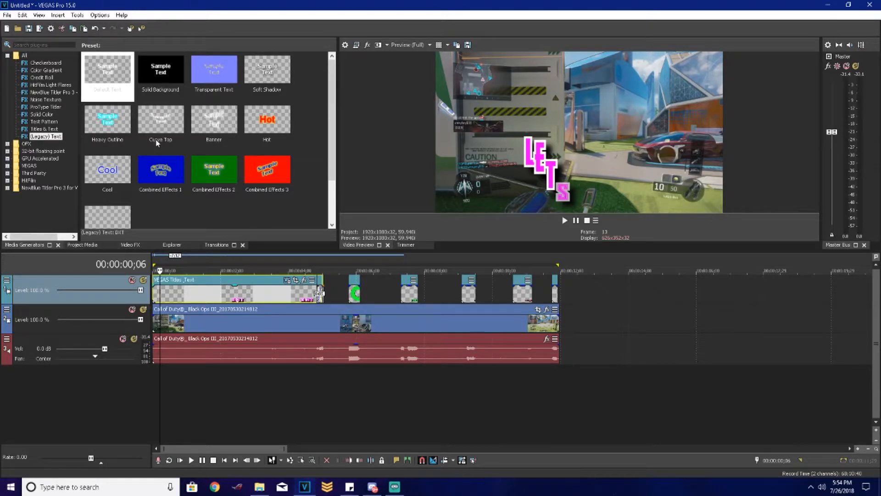